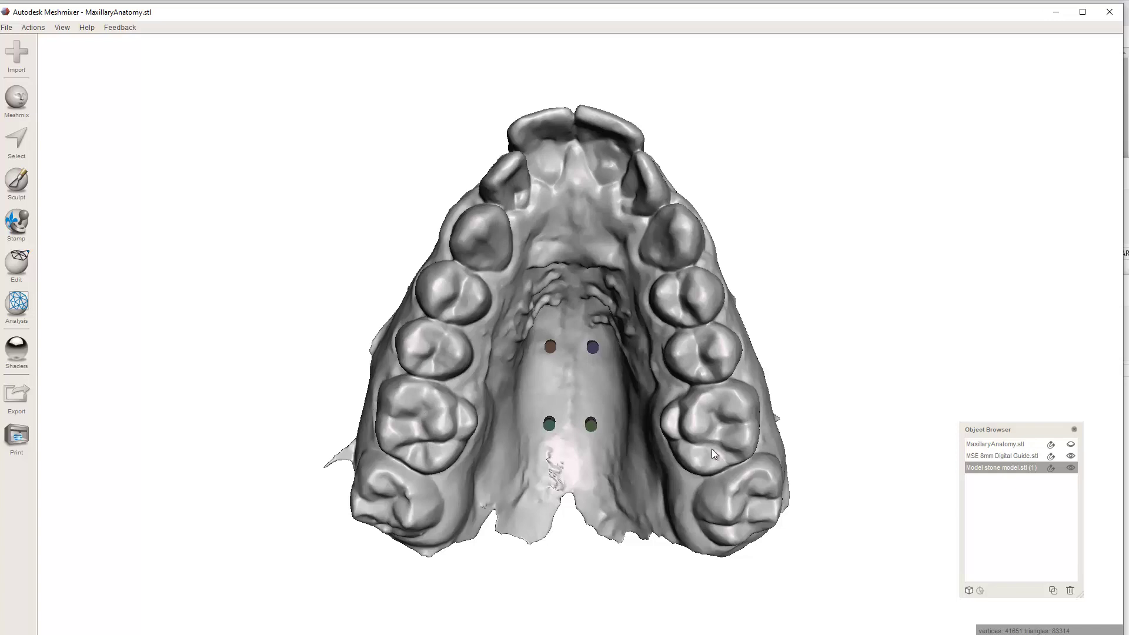
# - Look the stone model over from several angles, then duplicate it
pyautogui.moveTo(598, 322); pyautogui.dragTo(470, 442, button='right')
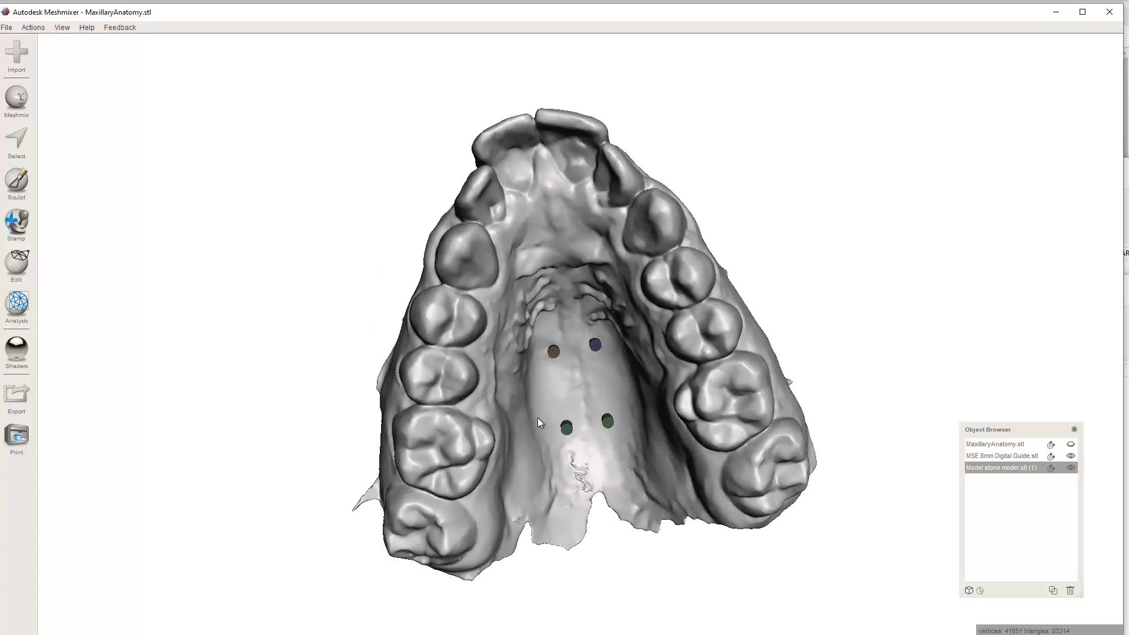
pyautogui.moveTo(539, 422); pyautogui.dragTo(573, 287, button='right')
pyautogui.moveTo(591, 411)
pyautogui.mouseDown(button='right')
pyautogui.moveTo(583, 364)
pyautogui.moveTo(581, 414)
pyautogui.mouseUp(button='right')
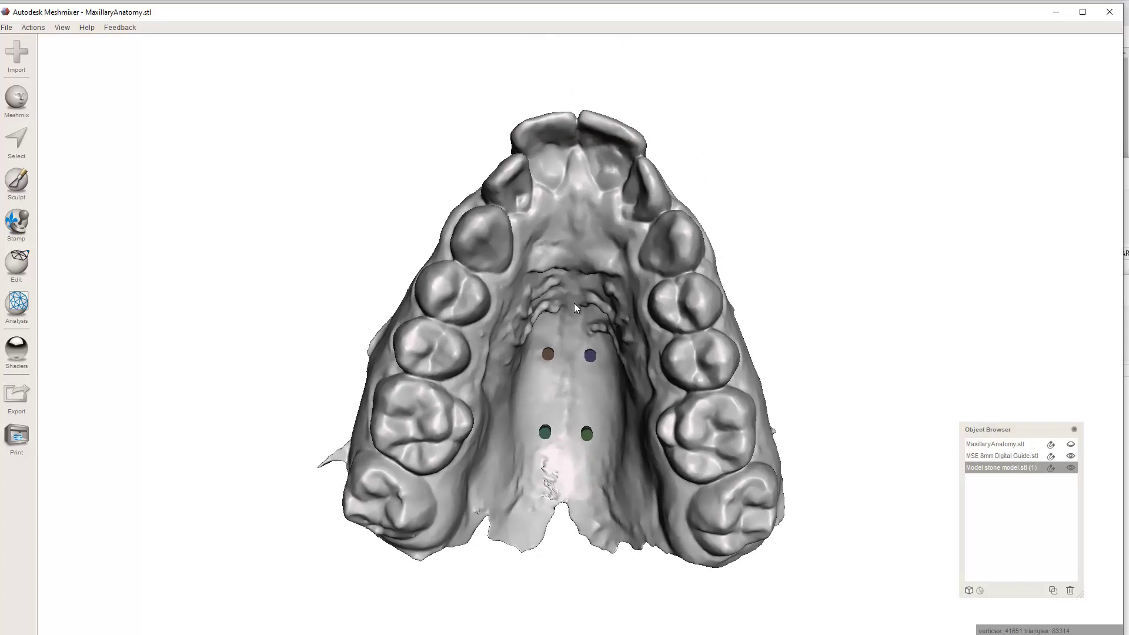
pyautogui.moveTo(573, 302); pyautogui.dragTo(570, 301, button='right')
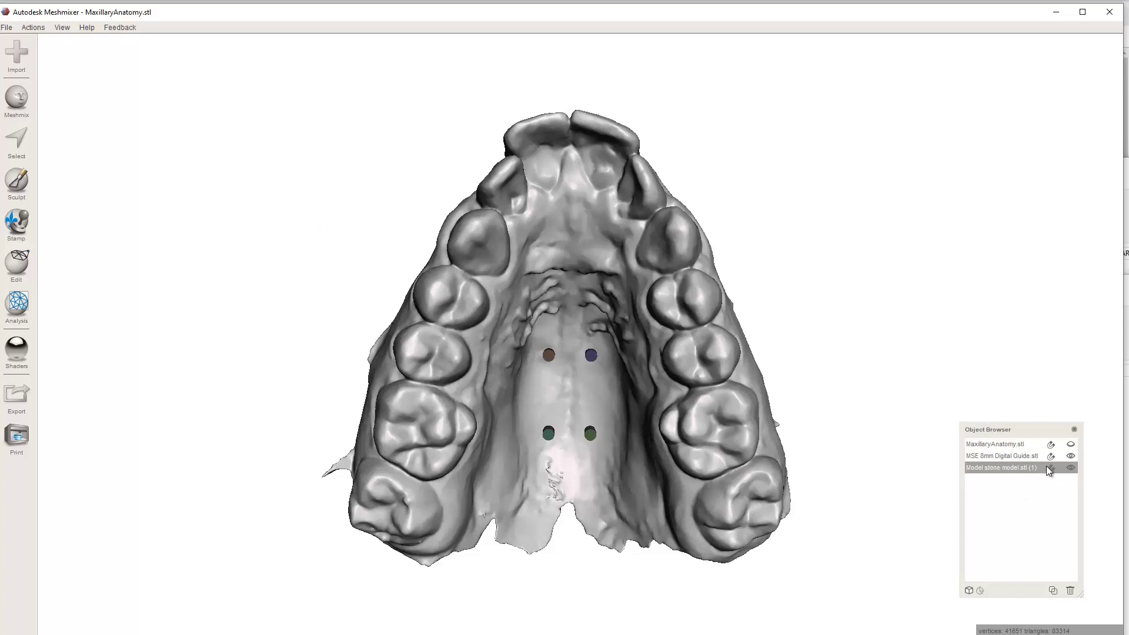
pyautogui.click(1053, 591)
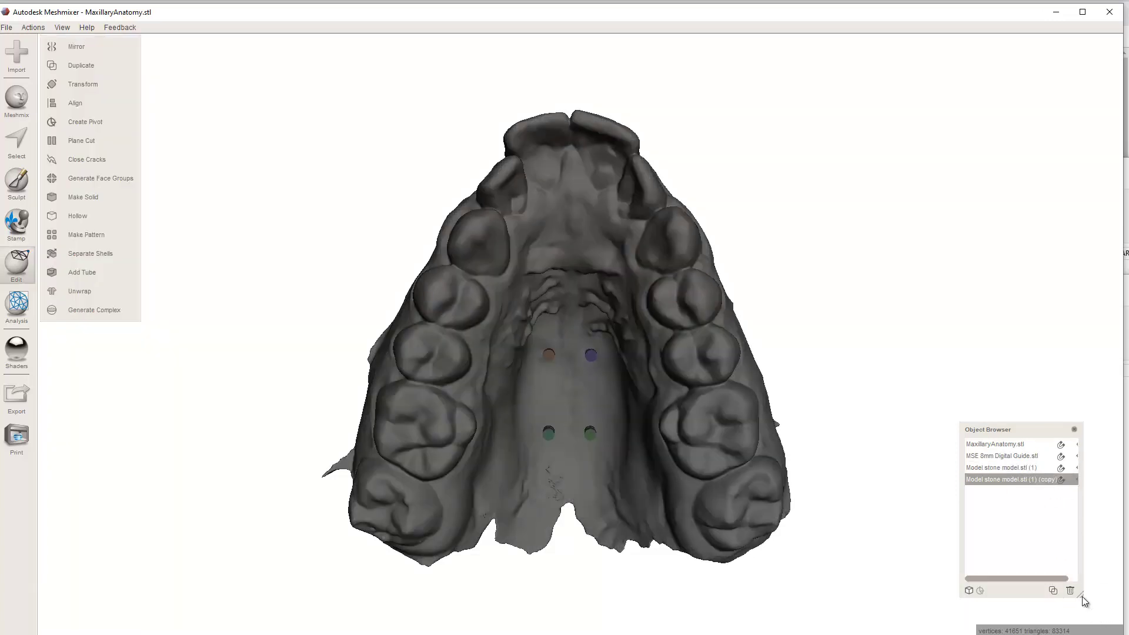
# - Hide the MSE guide and the original stone model, leaving only the copy visible
pyautogui.moveTo(1081, 595); pyautogui.dragTo(1101, 594)
pyautogui.click(1089, 456)
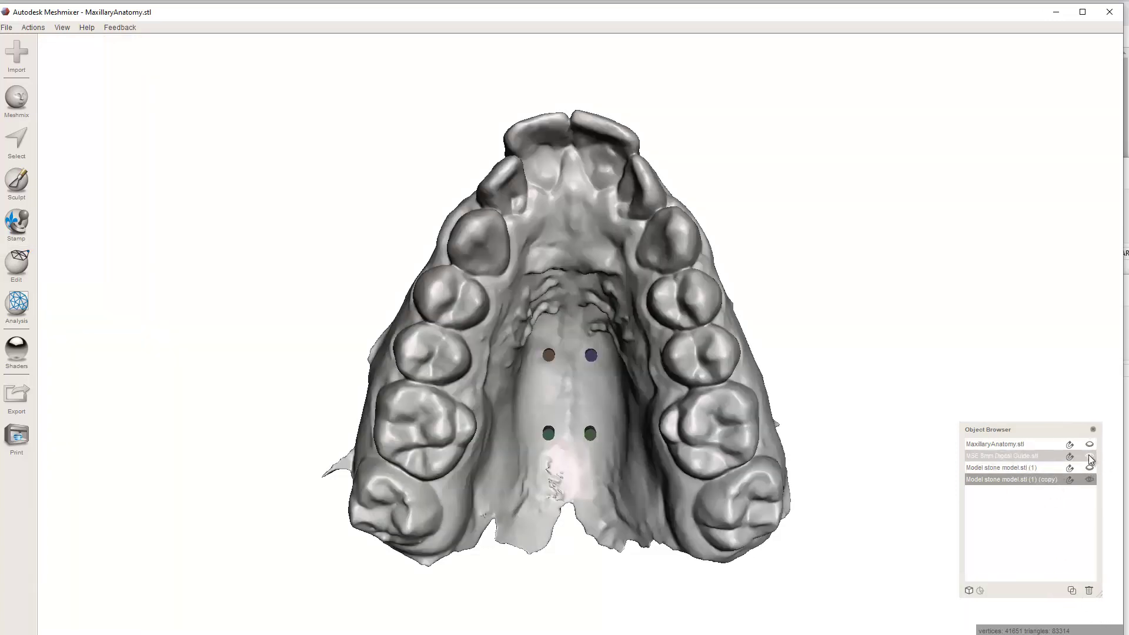
pyautogui.click(1089, 467)
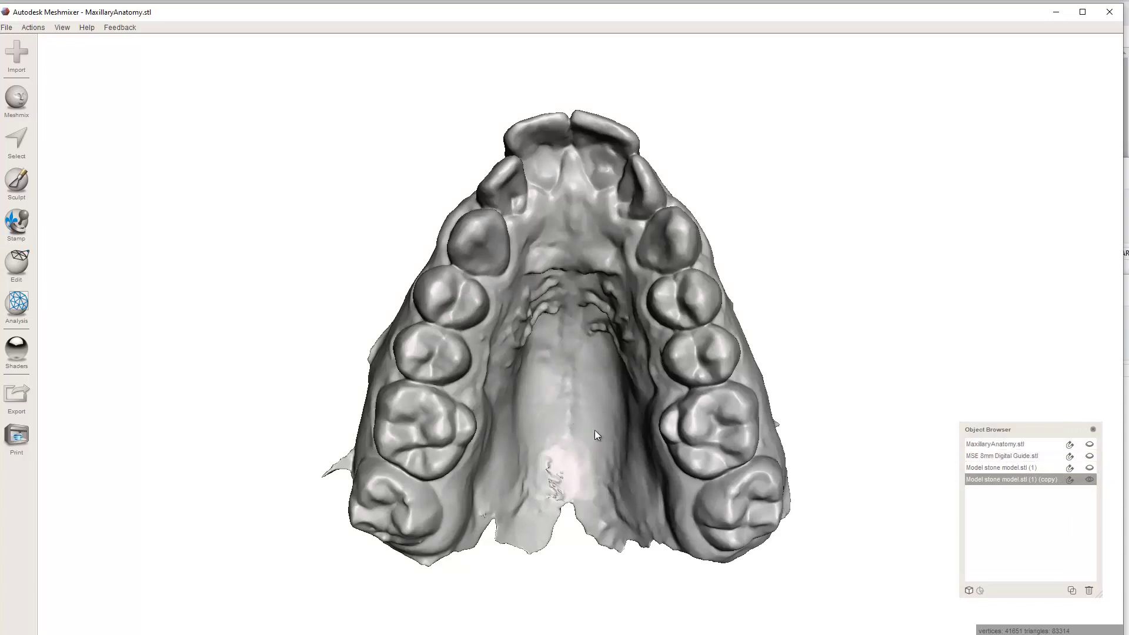
pyautogui.moveTo(581, 313)
pyautogui.mouseDown(button='right')
pyautogui.moveTo(584, 368)
pyautogui.moveTo(584, 329)
pyautogui.mouseUp(button='right')
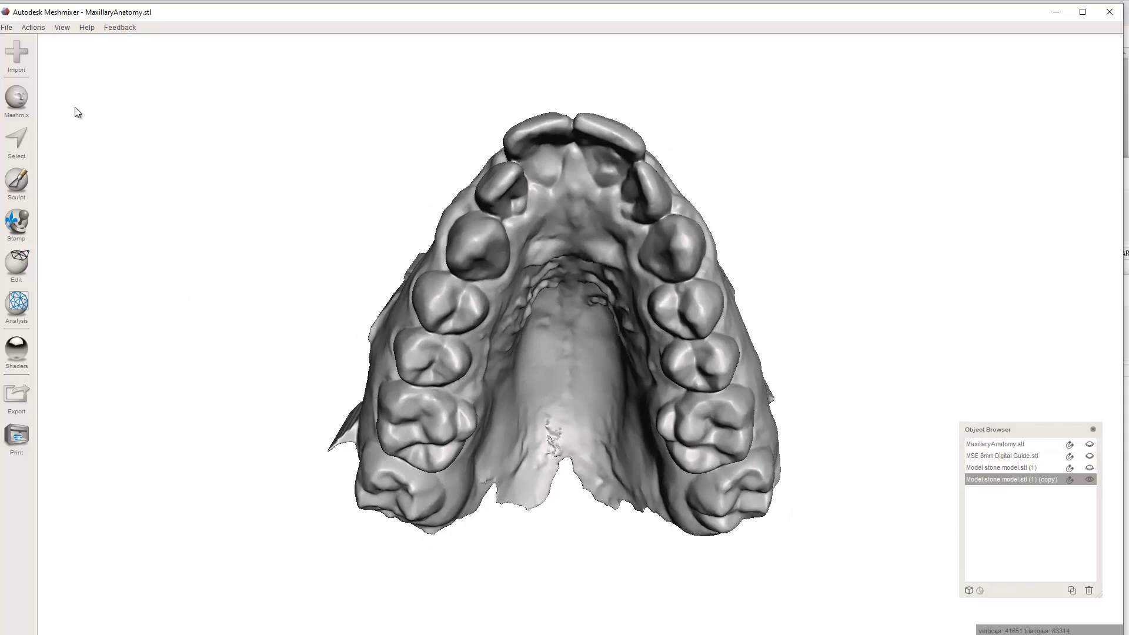
# - Switch between orthographic and perspective projection while orbiting to compare the model's side walls
pyautogui.click(62, 28)
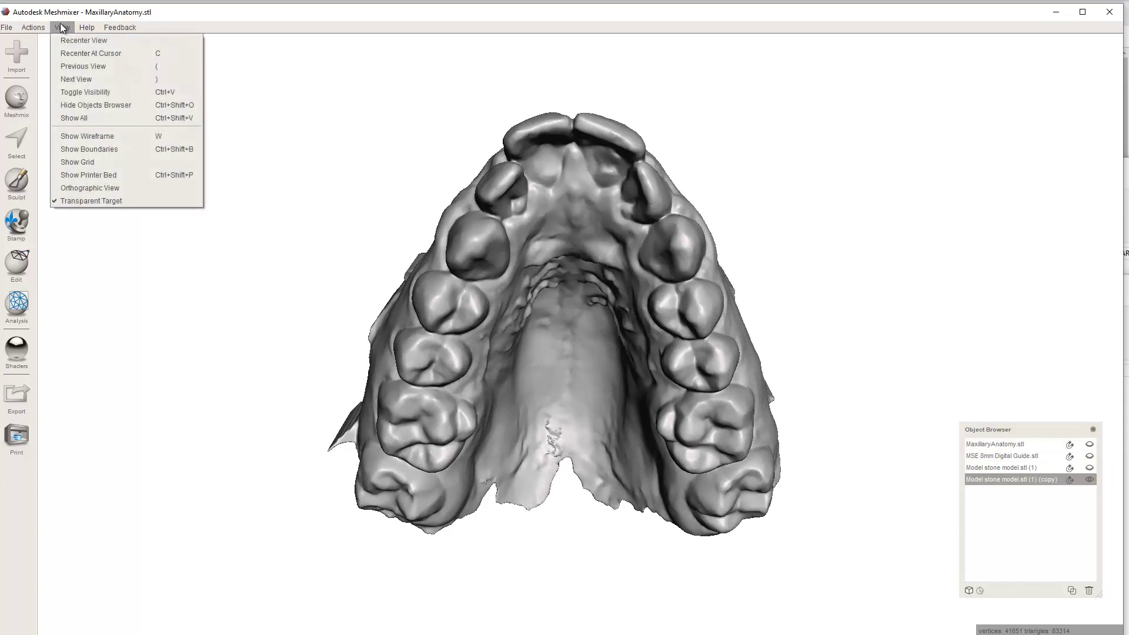
pyautogui.click(88, 189)
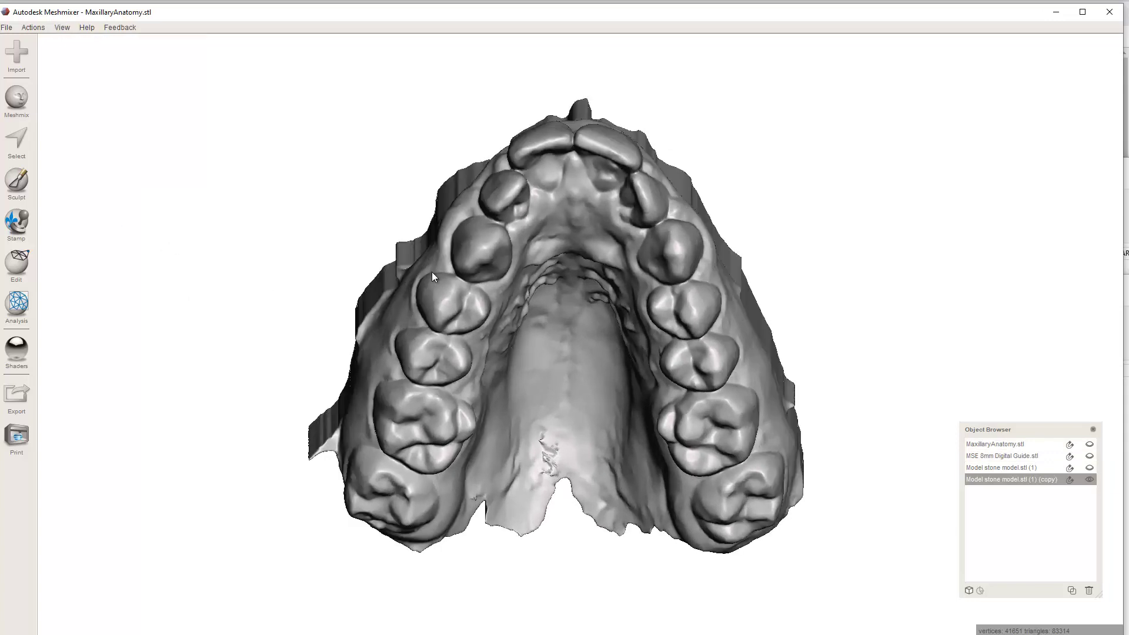
pyautogui.moveTo(476, 264); pyautogui.dragTo(479, 414, button='right')
pyautogui.click(54, 27)
pyautogui.click(86, 186)
pyautogui.moveTo(322, 257); pyautogui.dragTo(351, 270, button='right')
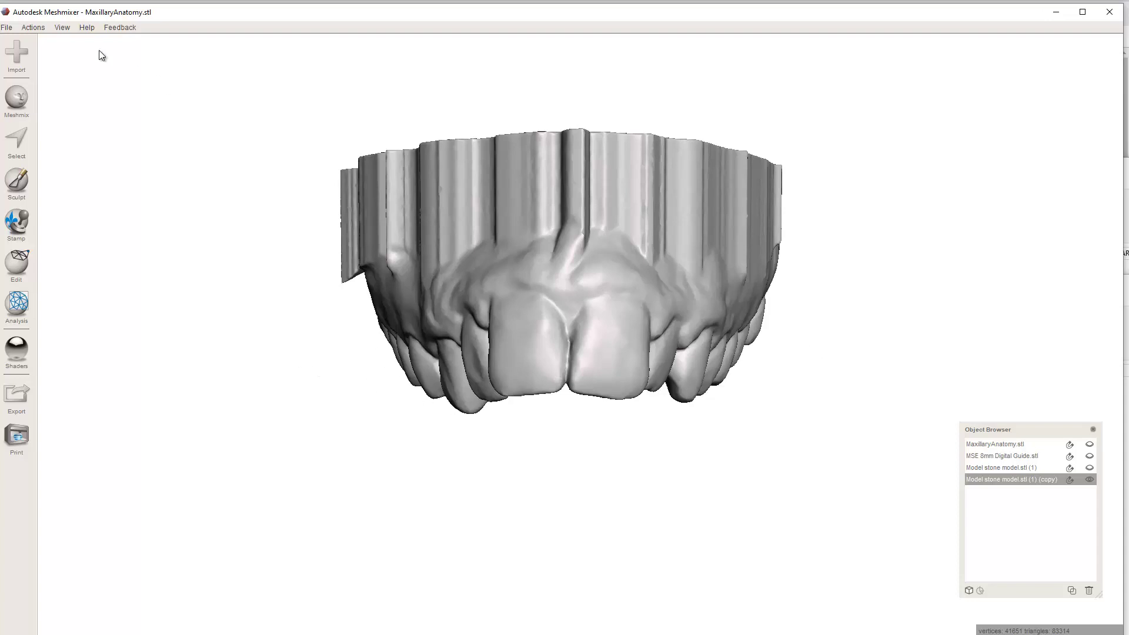
pyautogui.click(63, 27)
pyautogui.click(85, 188)
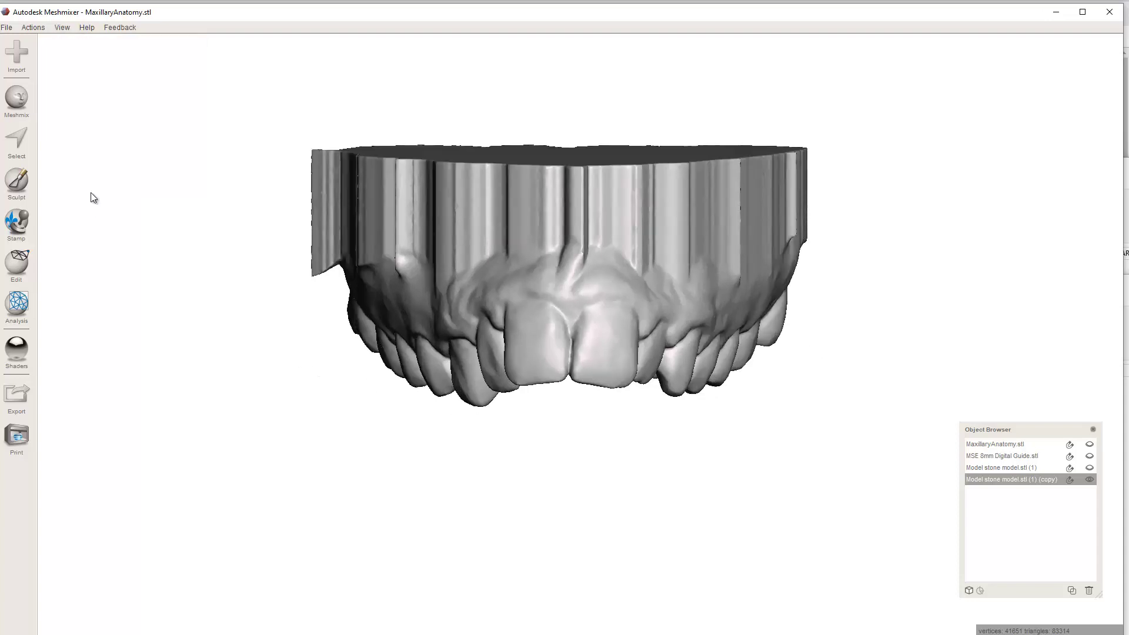
pyautogui.moveTo(559, 399); pyautogui.dragTo(604, 277, button='right')
pyautogui.moveTo(603, 277); pyautogui.dragTo(486, 332, button='middle')
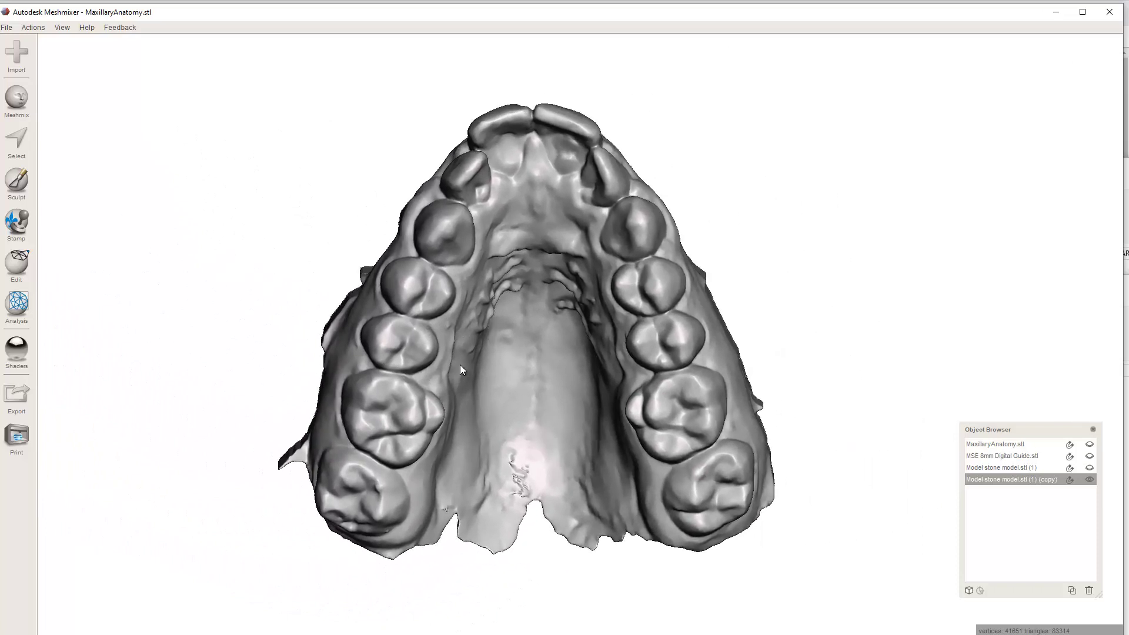
# - Check the left and right side walls once more, finishing with Orthographic View enabled
pyautogui.click(61, 28)
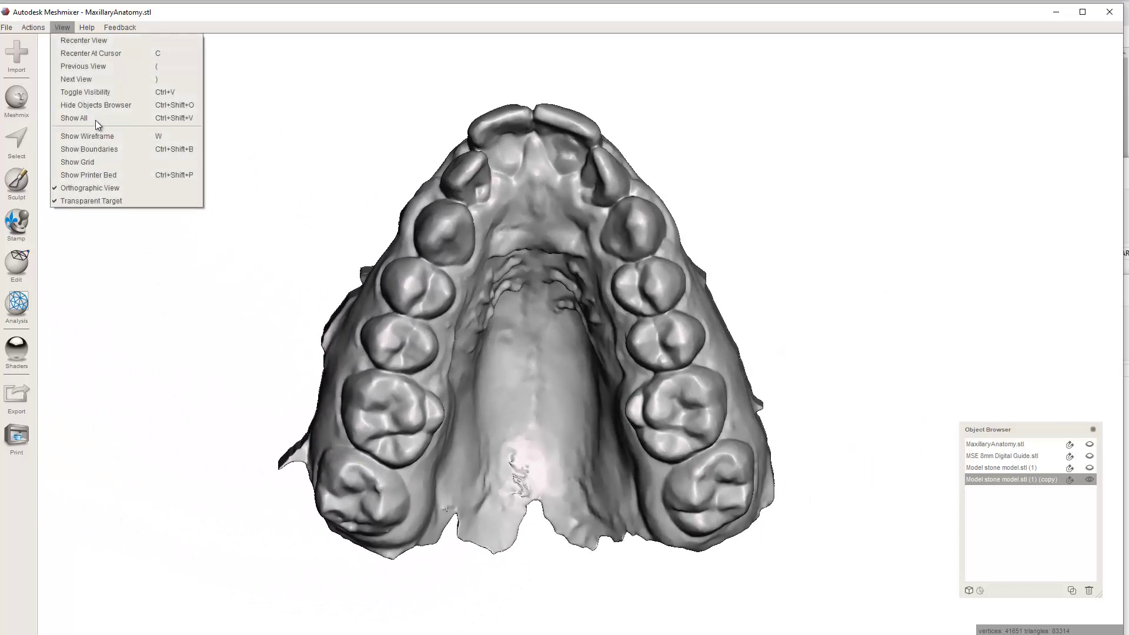
pyautogui.click(99, 196)
pyautogui.moveTo(352, 271); pyautogui.dragTo(245, 285, button='right')
pyautogui.scroll(3, 176, 299)
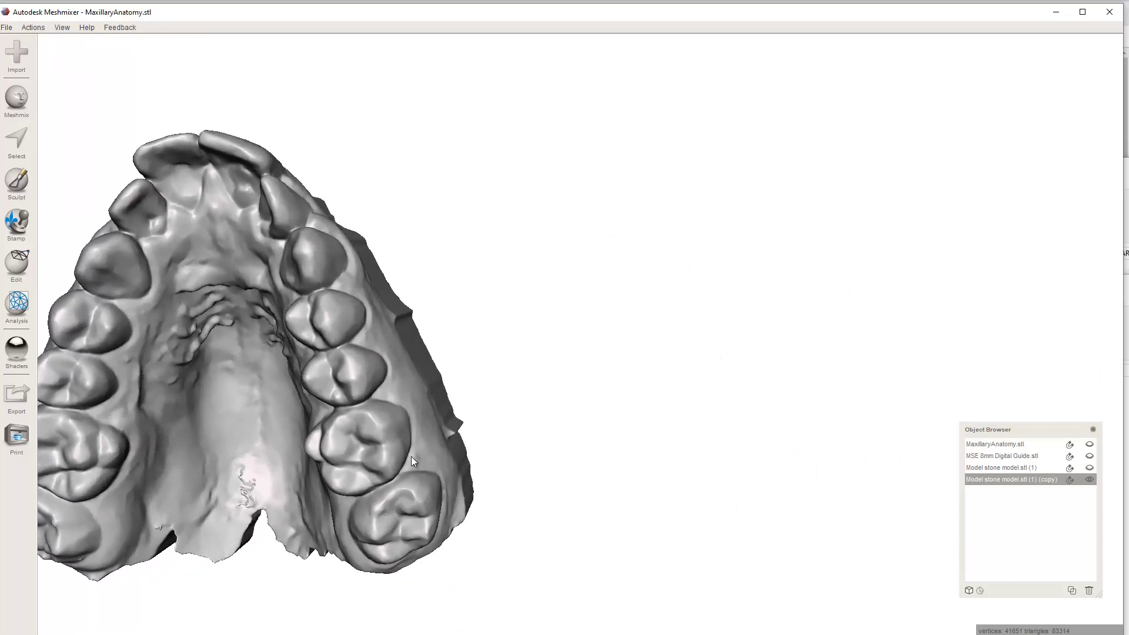
pyautogui.moveTo(294, 390); pyautogui.dragTo(503, 380, button='right')
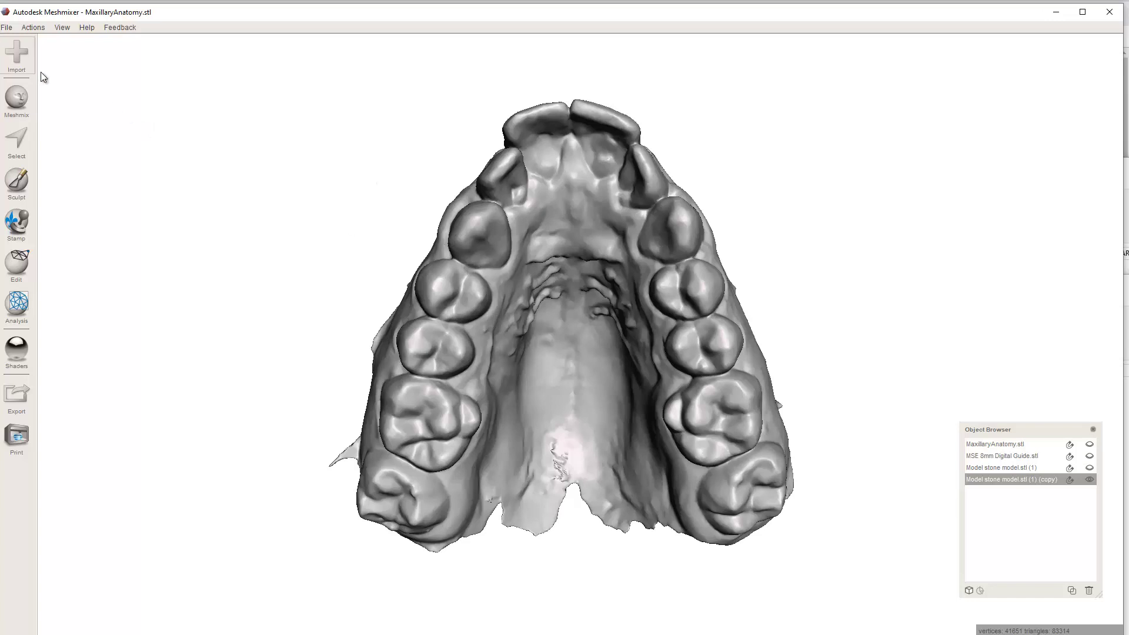
pyautogui.click(63, 27)
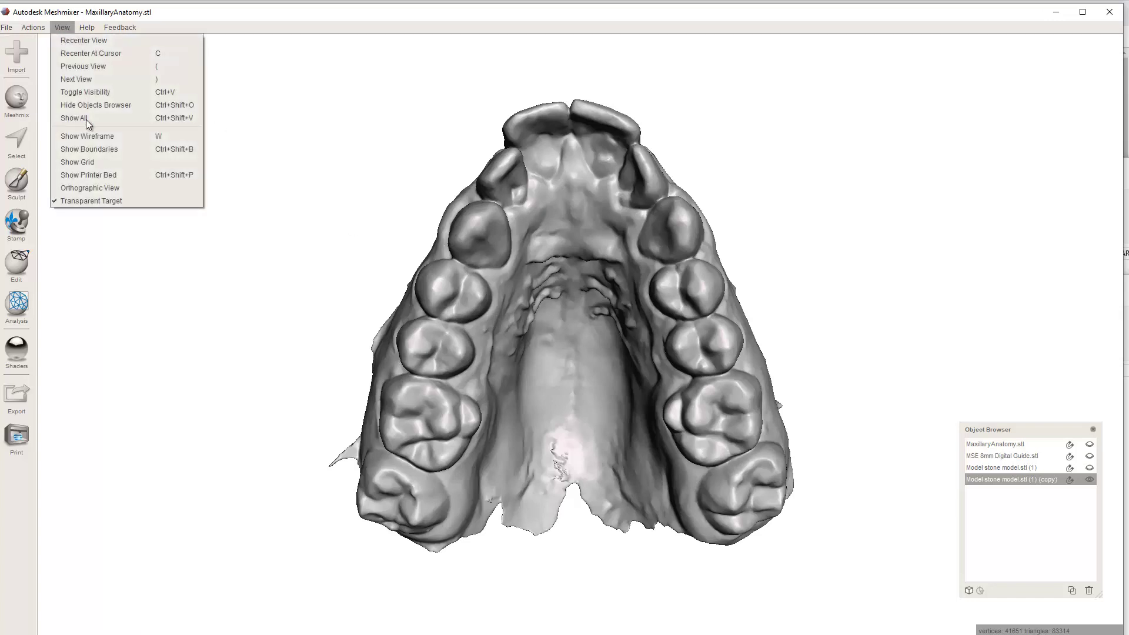
pyautogui.click(92, 187)
pyautogui.moveTo(507, 314); pyautogui.dragTo(556, 354, button='right')
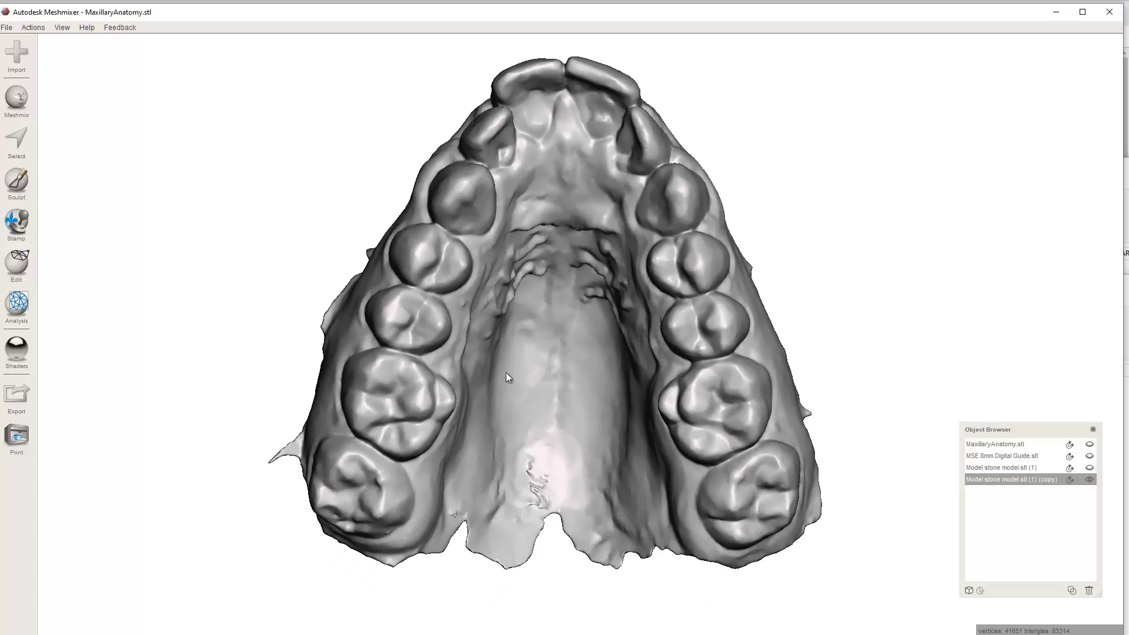
# - Orbit, pan and zoom until the upper right molars fill the view from the occlusal side
pyautogui.moveTo(504, 375); pyautogui.dragTo(441, 378, button='right')
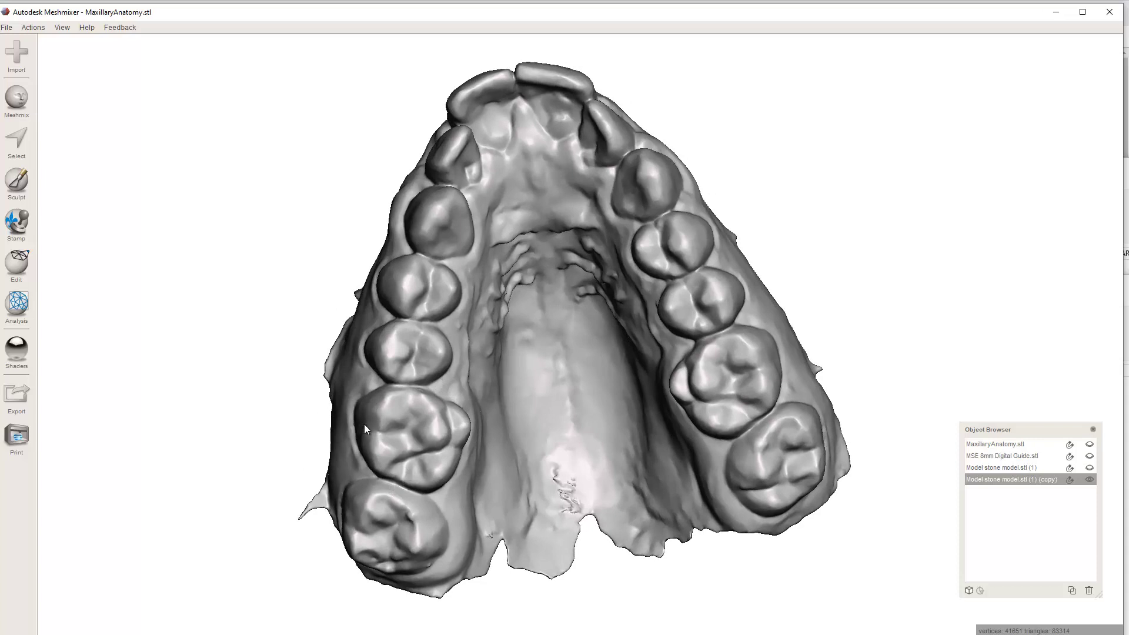
pyautogui.moveTo(373, 431); pyautogui.dragTo(457, 234, button='right')
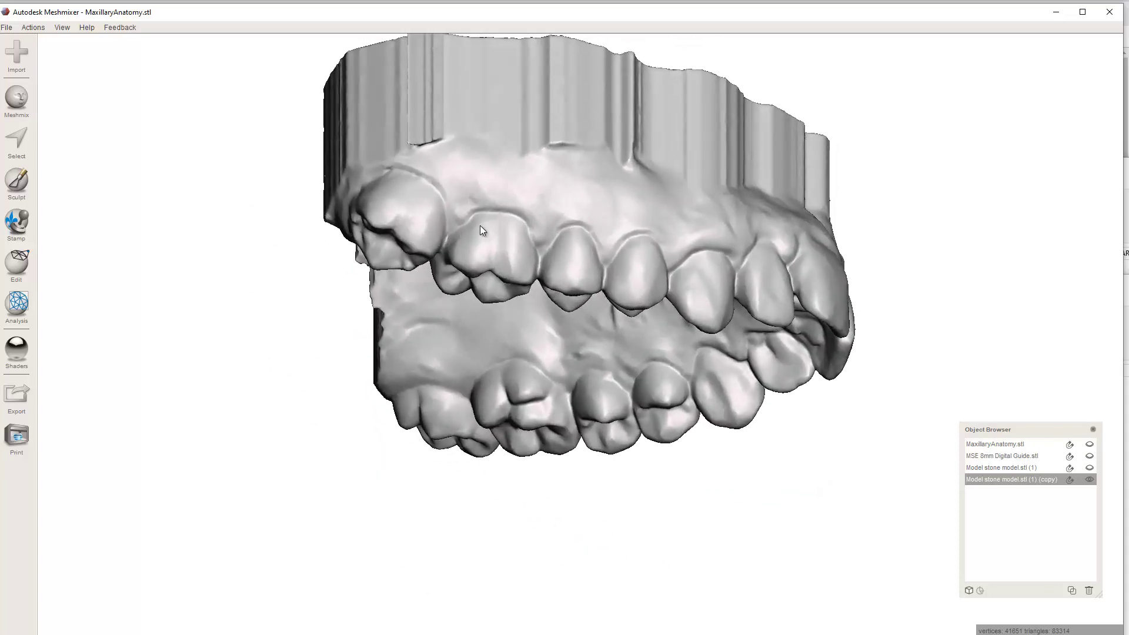
pyautogui.moveTo(439, 272); pyautogui.dragTo(390, 328, button='right')
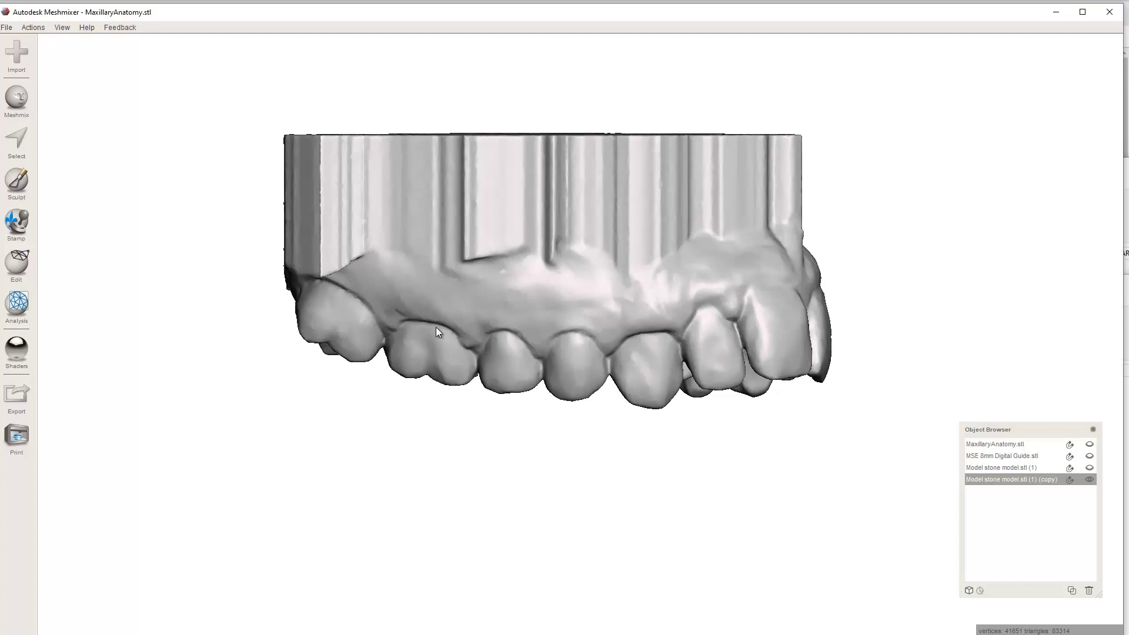
pyautogui.moveTo(503, 327); pyautogui.dragTo(418, 322, button='right')
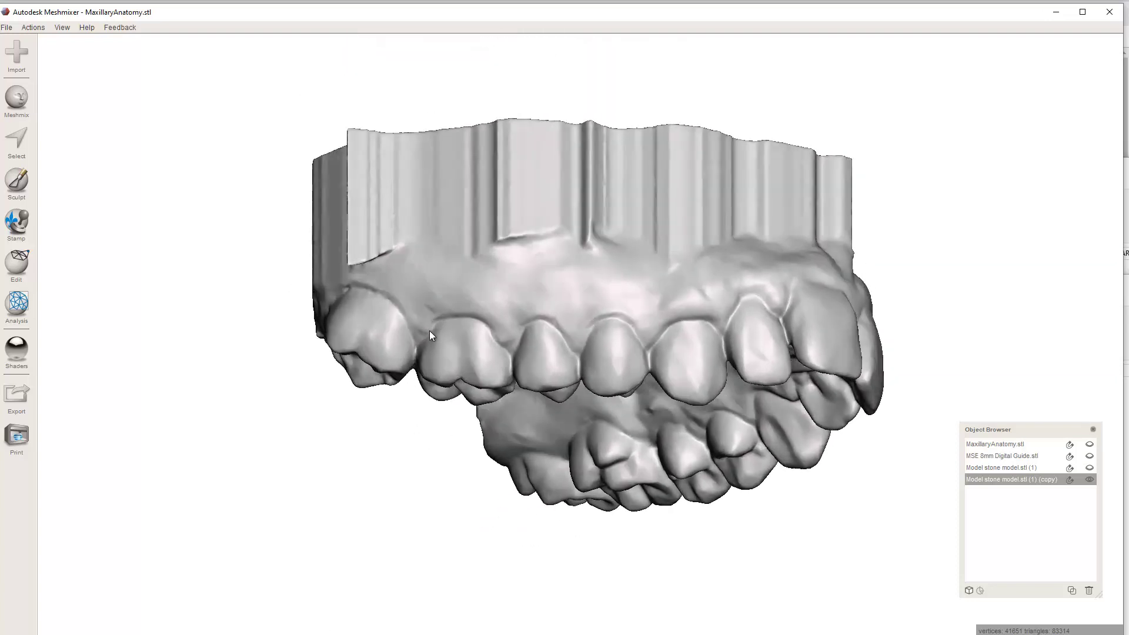
pyautogui.moveTo(473, 348); pyautogui.dragTo(526, 370, button='middle')
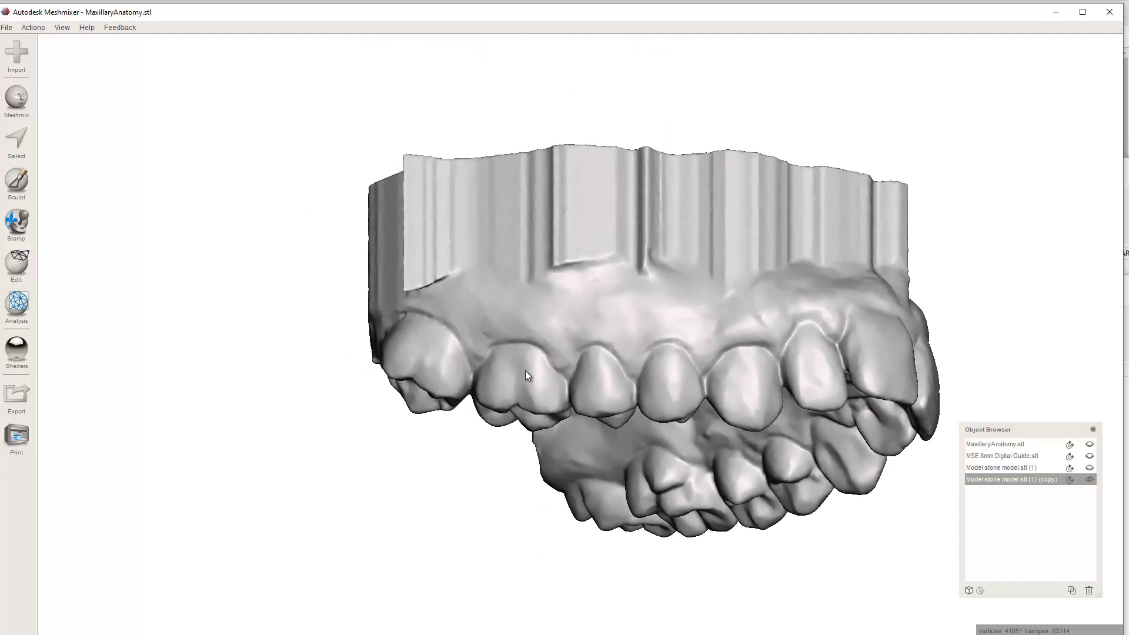
pyautogui.scroll(3, 526, 370)
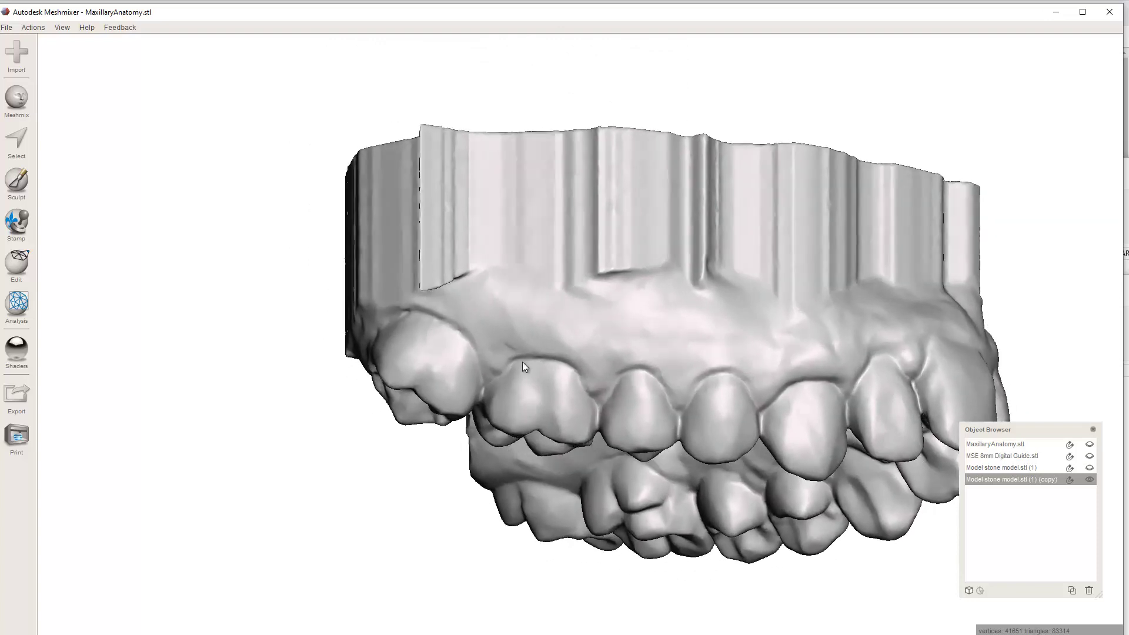
pyautogui.moveTo(521, 360); pyautogui.dragTo(511, 334, button='right')
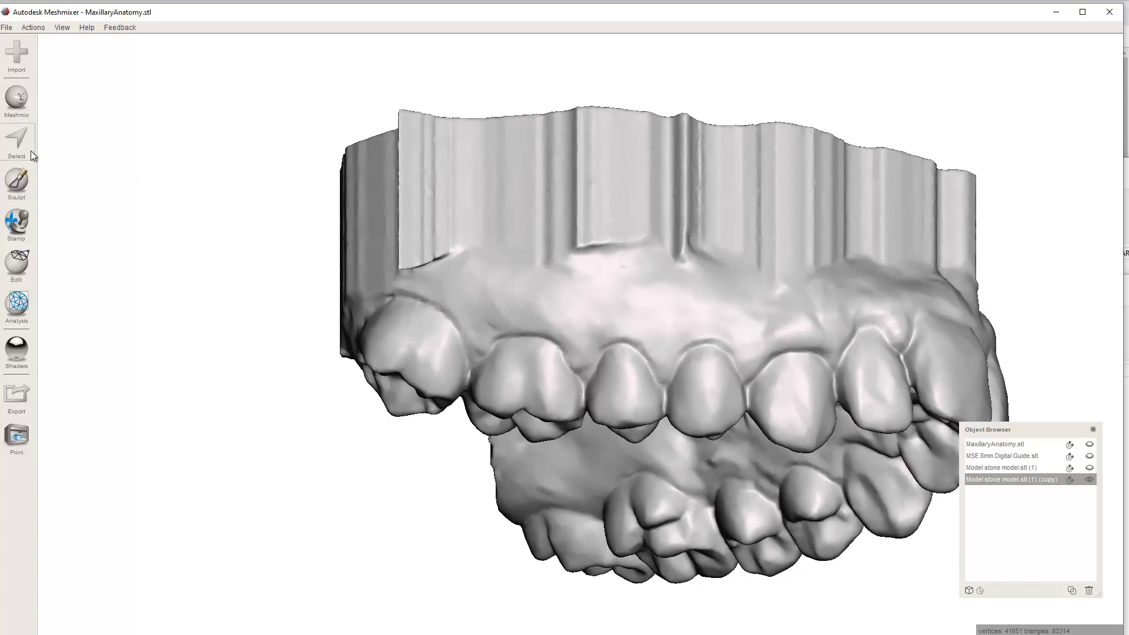
pyautogui.moveTo(546, 241); pyautogui.dragTo(584, 216, button='right')
pyautogui.scroll(5, 642, 358)
pyautogui.moveTo(642, 358); pyautogui.dragTo(689, 322, button='right')
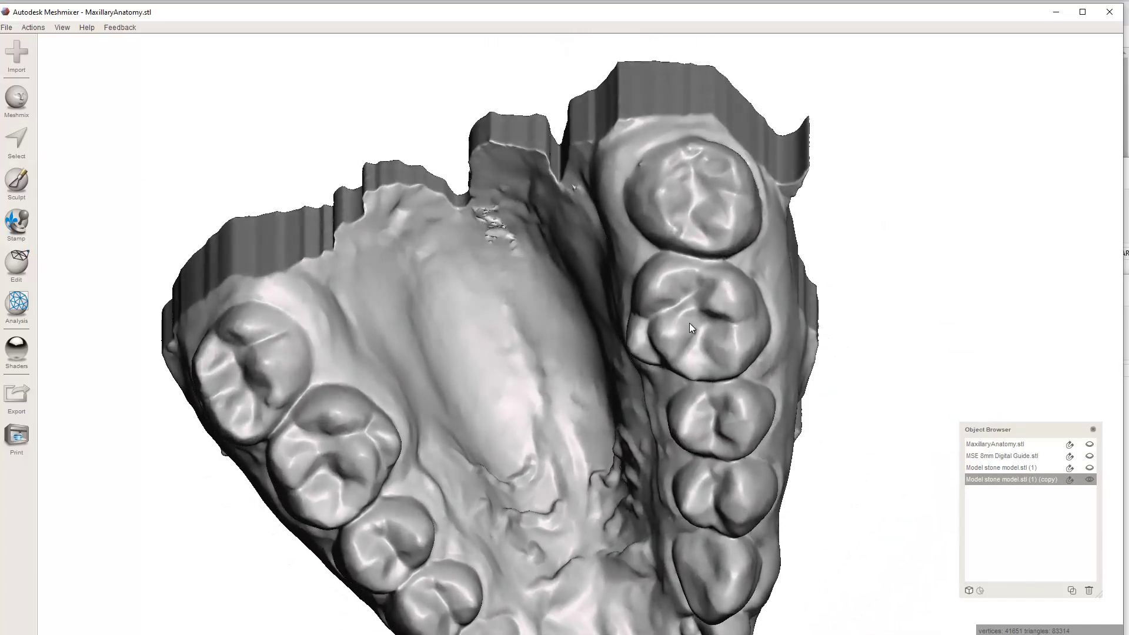
# - Lasso the band area around the upper right molar, smooth its boundary and accept it
pyautogui.click(14, 136)
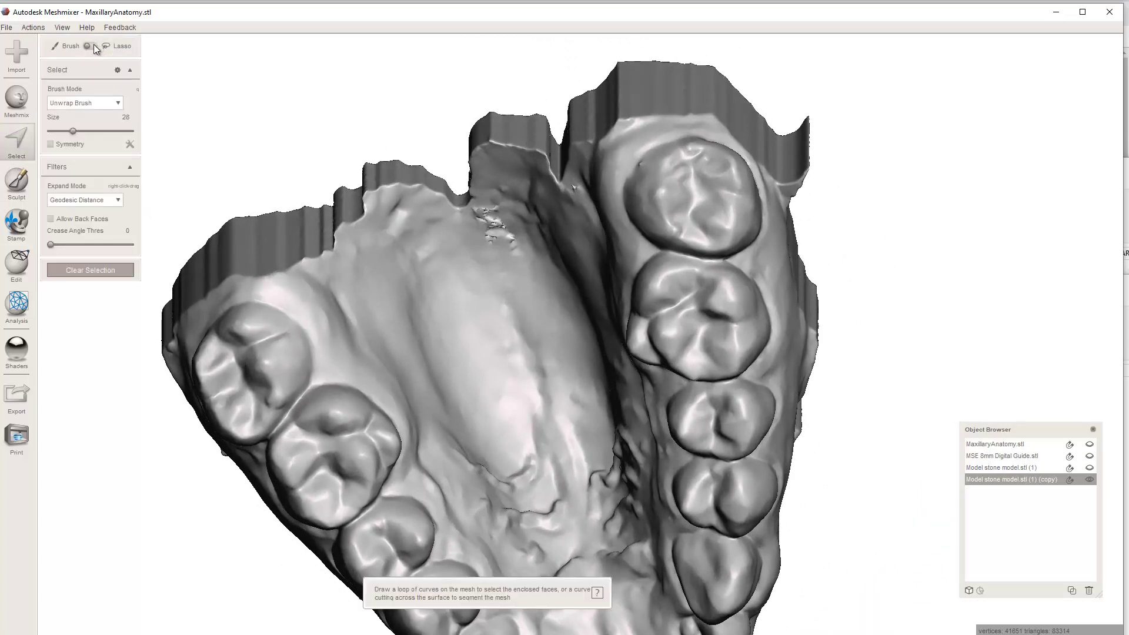
pyautogui.click(90, 46)
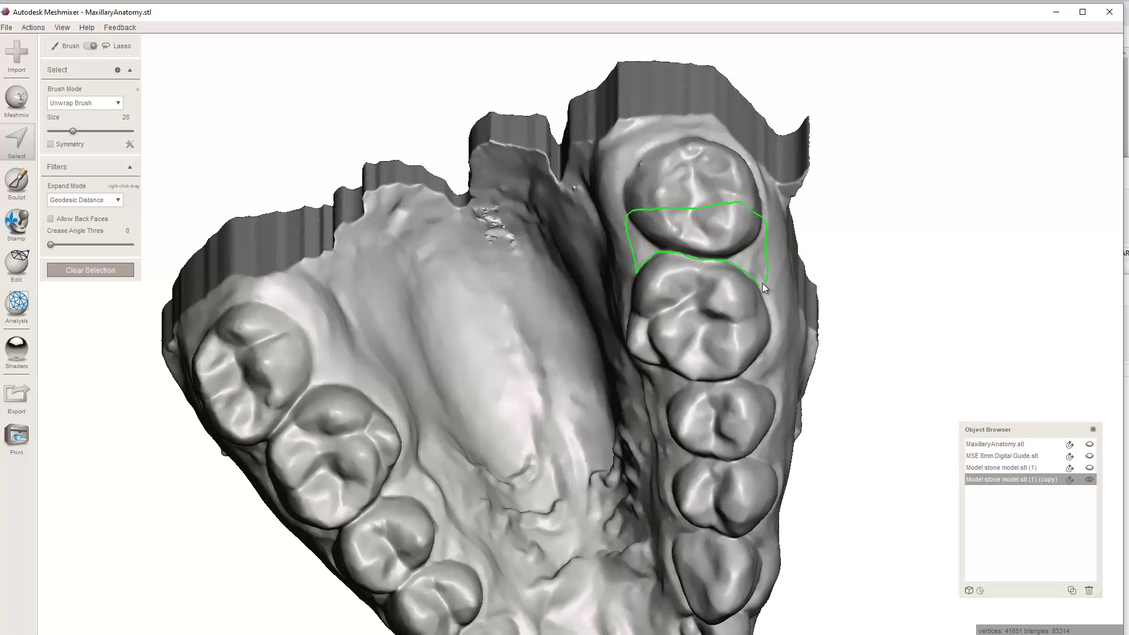
pyautogui.moveTo(759, 284); pyautogui.dragTo(759, 284)
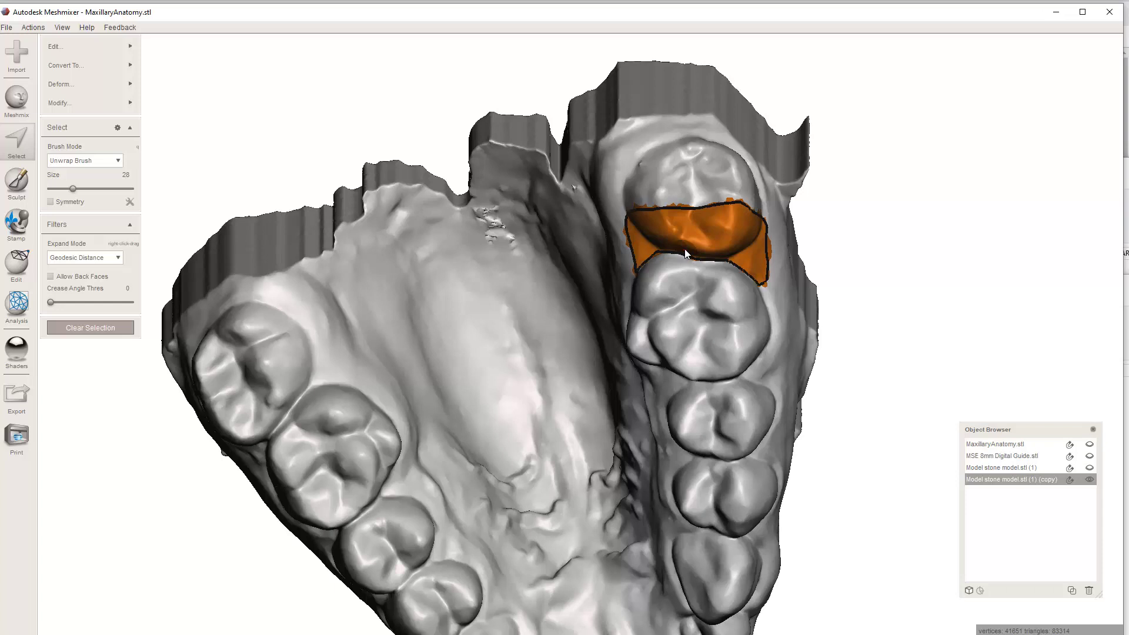
pyautogui.press('b')
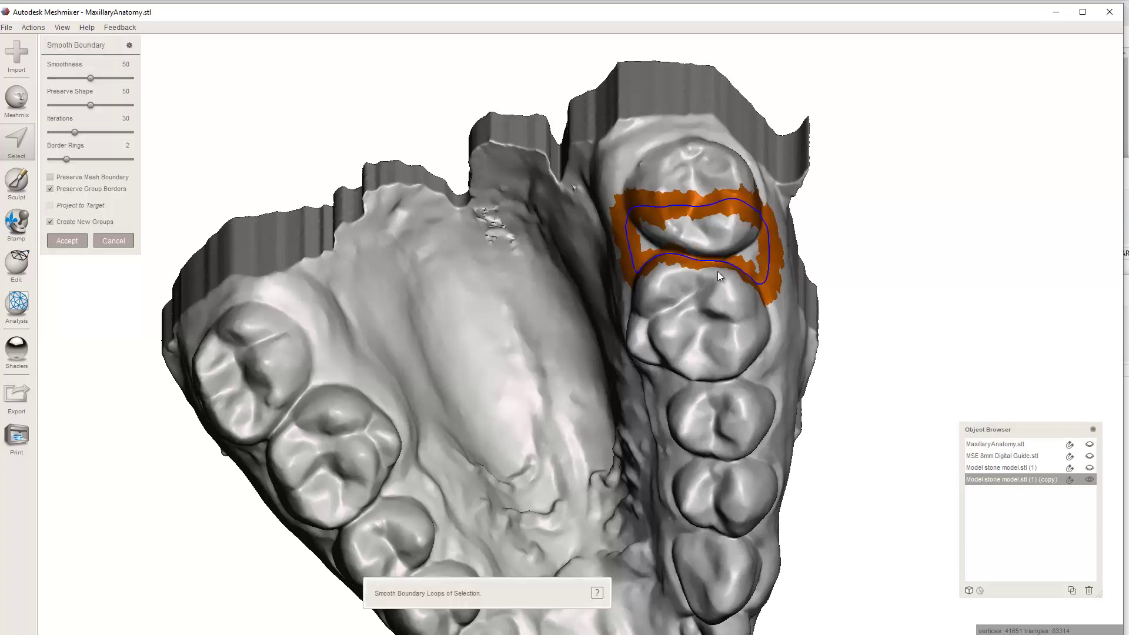
pyautogui.press('Return')
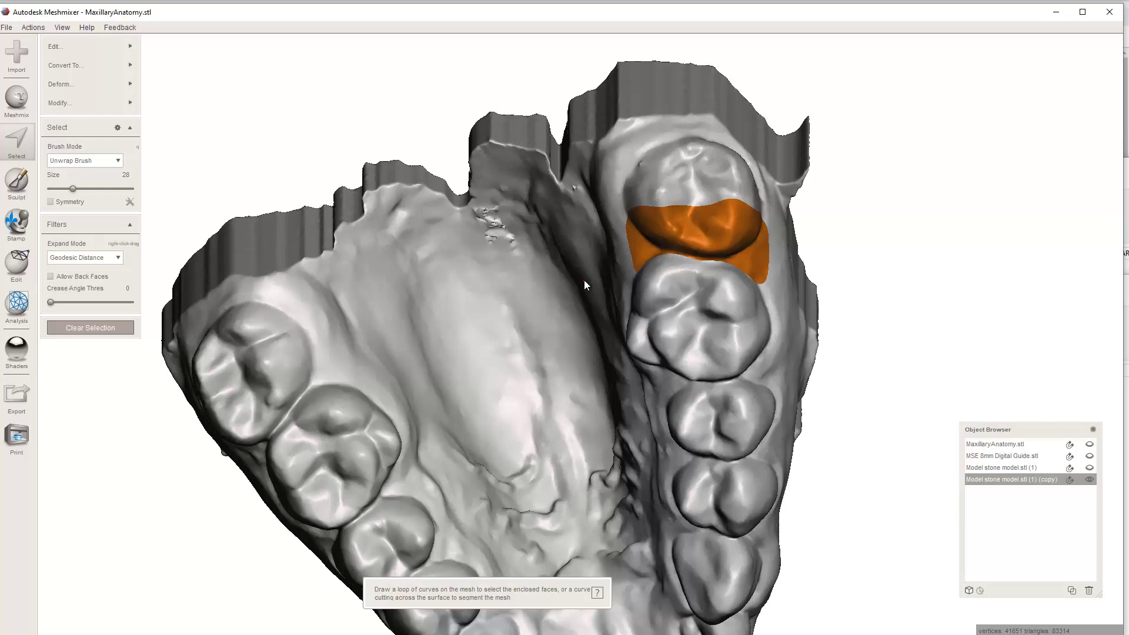
pyautogui.press('Escape')
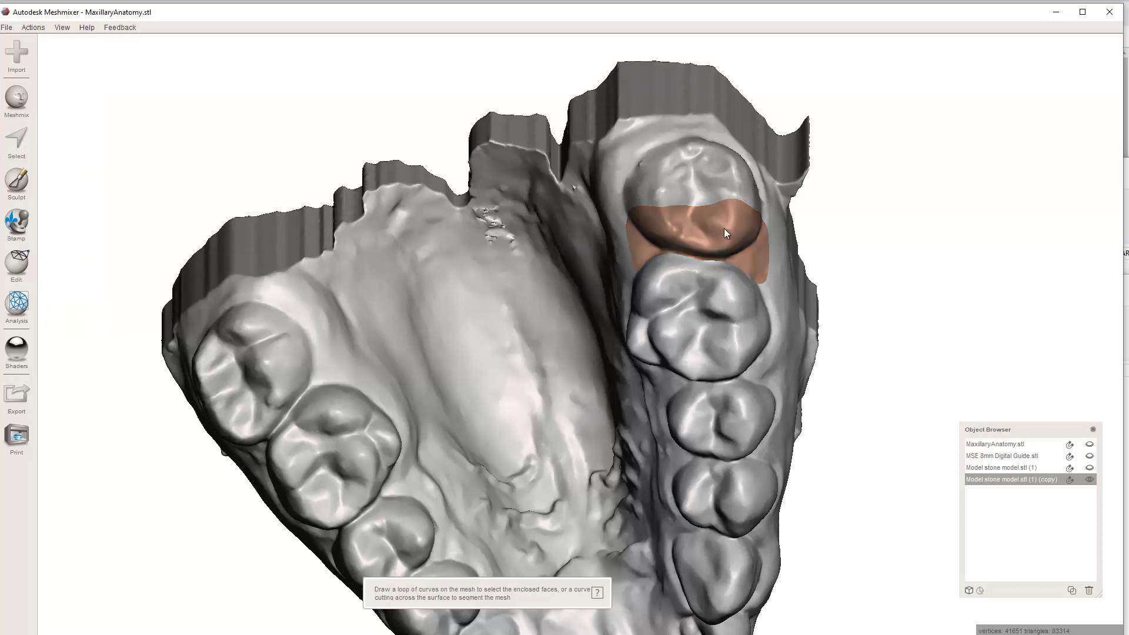
# - Lasso-select the band area around the tooth next to the peach patch
pyautogui.moveTo(729, 240); pyautogui.dragTo(561, 235, button='right')
pyautogui.click(20, 158)
pyautogui.moveTo(640, 241)
pyautogui.mouseDown(button='right')
pyautogui.moveTo(601, 195)
pyautogui.moveTo(615, 153)
pyautogui.moveTo(608, 158)
pyautogui.mouseUp(button='right')
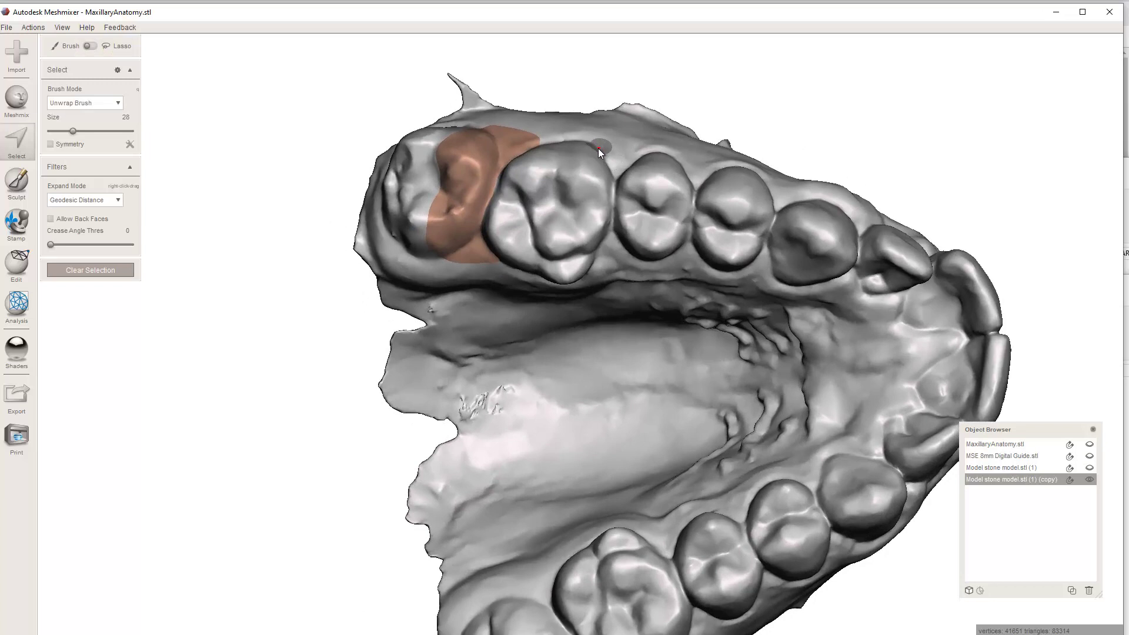
pyautogui.moveTo(603, 157); pyautogui.dragTo(608, 157)
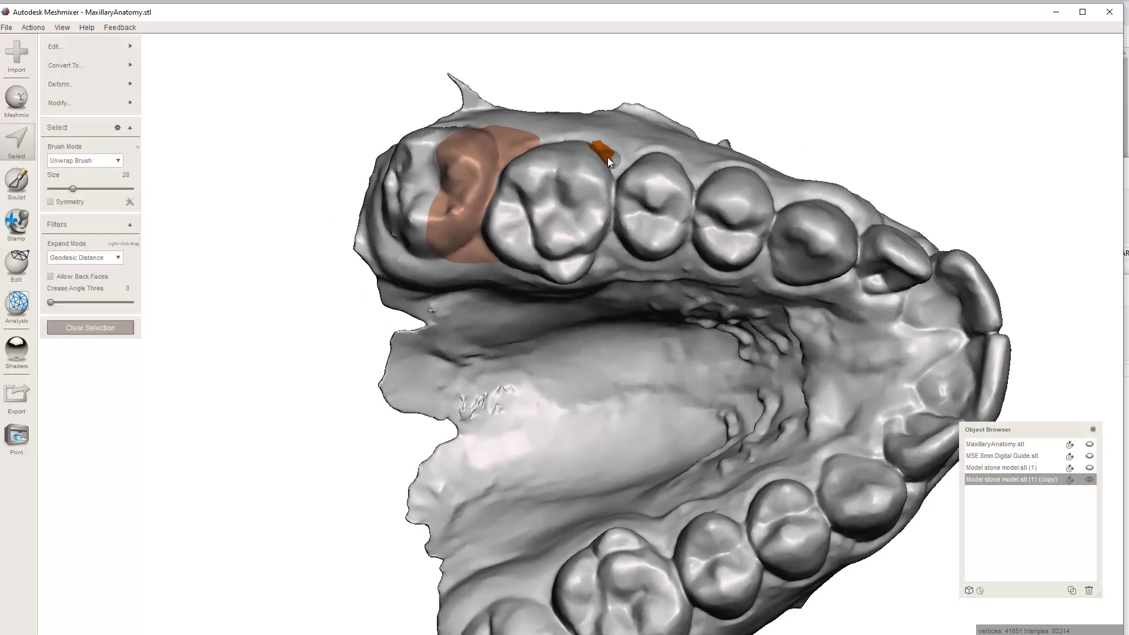
pyautogui.press('Escape')
pyautogui.press('s')
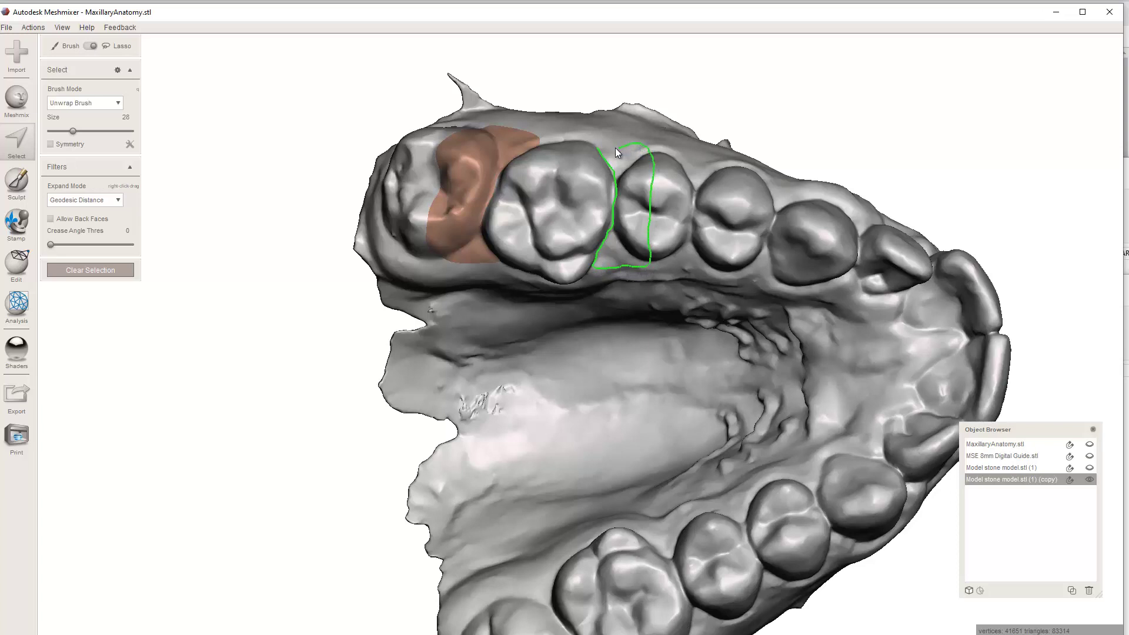
pyautogui.moveTo(598, 146); pyautogui.dragTo(598, 149)
# - Smooth the tooth selection's boundary with Modify > Smooth Boundary and accept it
pyautogui.click(120, 46)
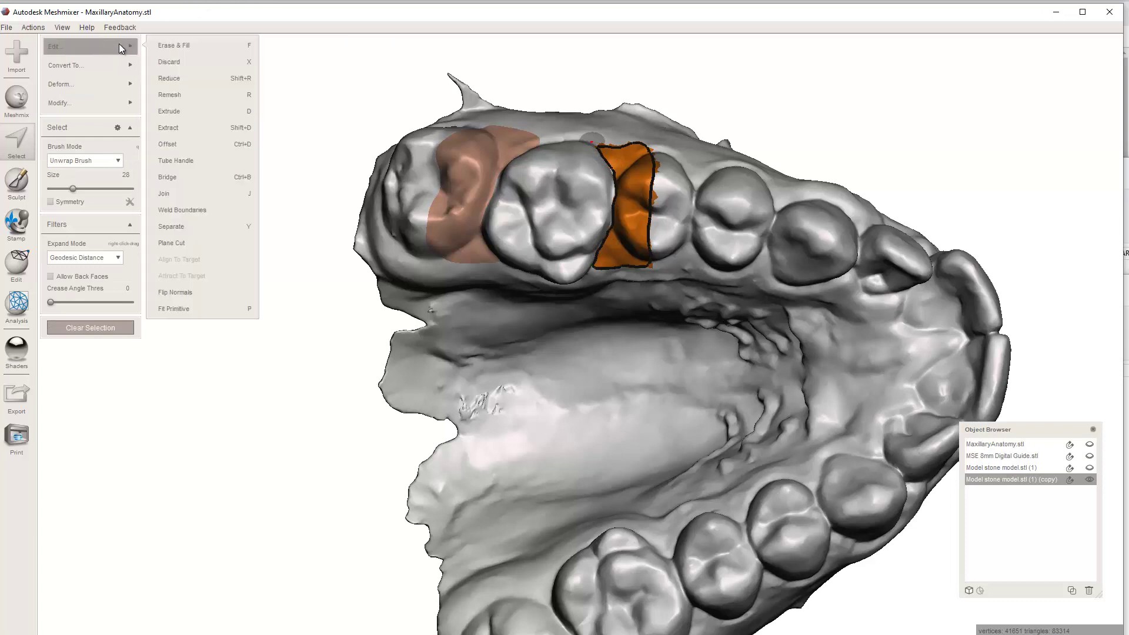
pyautogui.moveTo(125, 65)
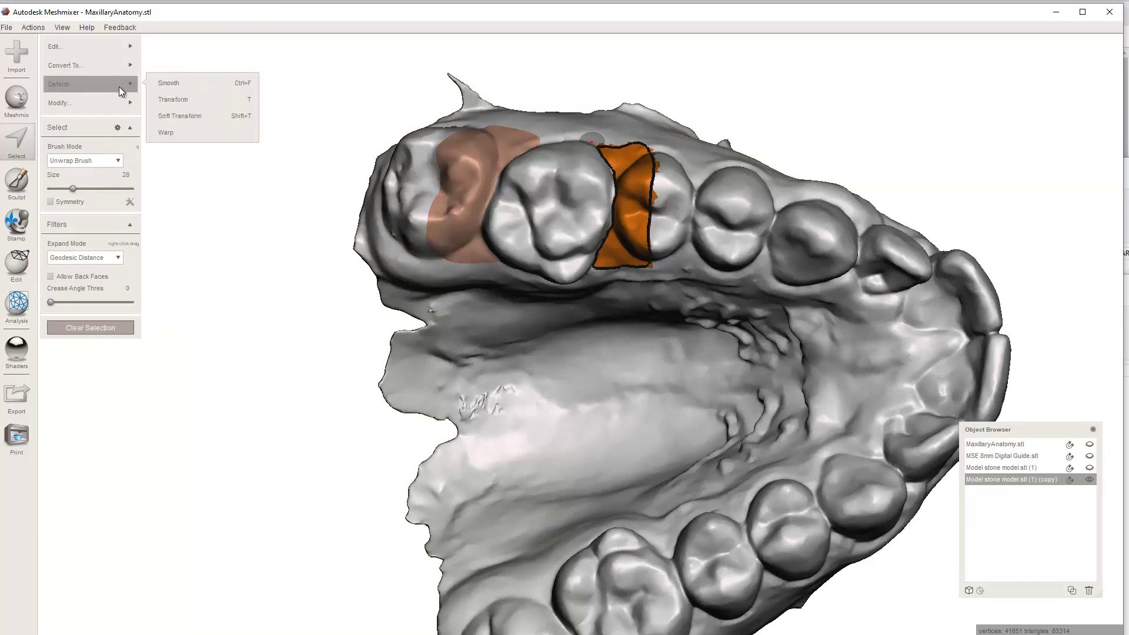
pyautogui.moveTo(125, 103)
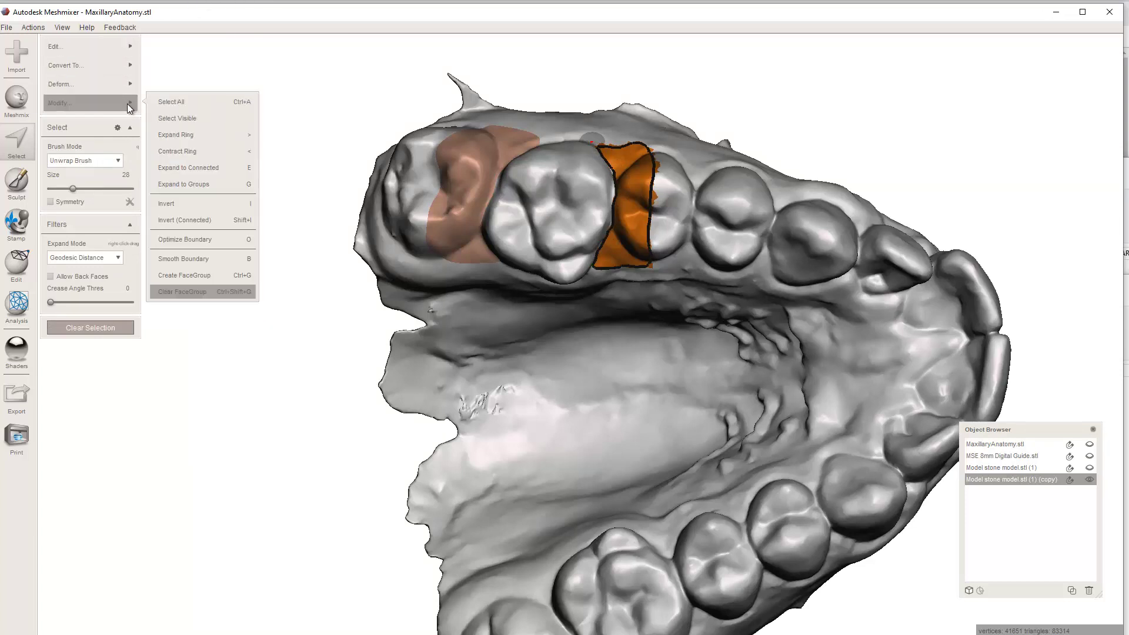
pyautogui.click(188, 259)
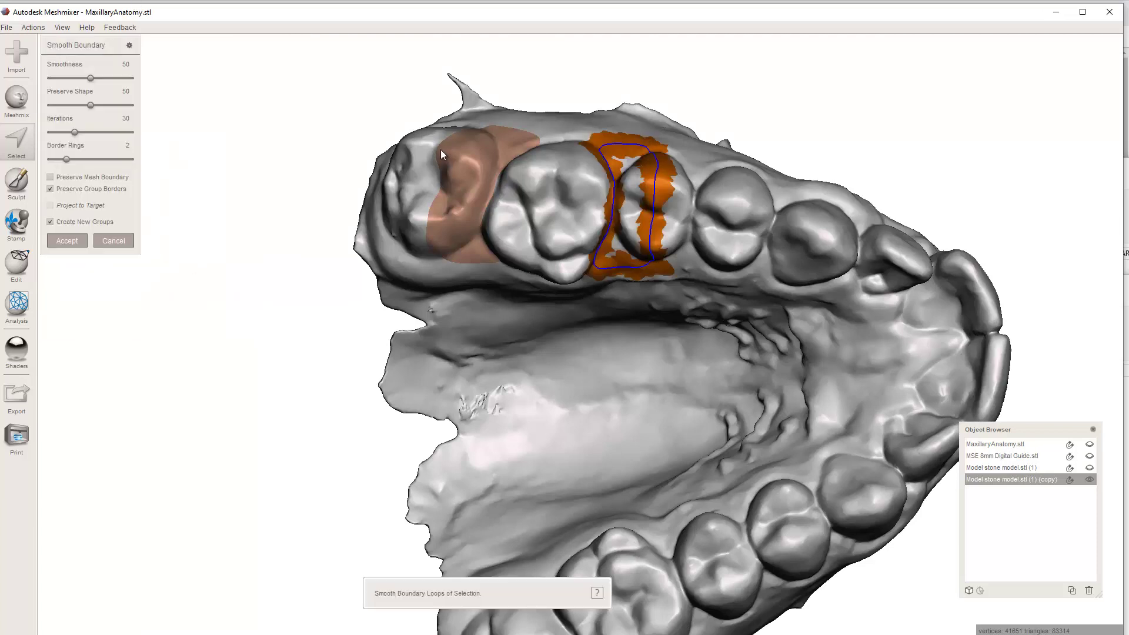
pyautogui.click(70, 241)
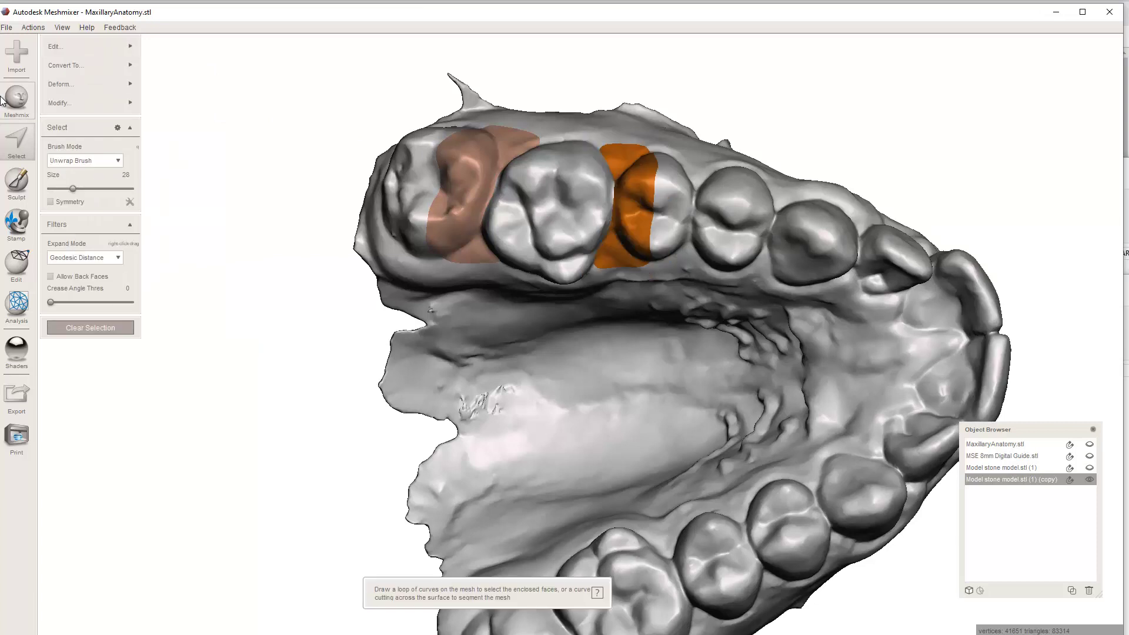
pyautogui.moveTo(66, 105)
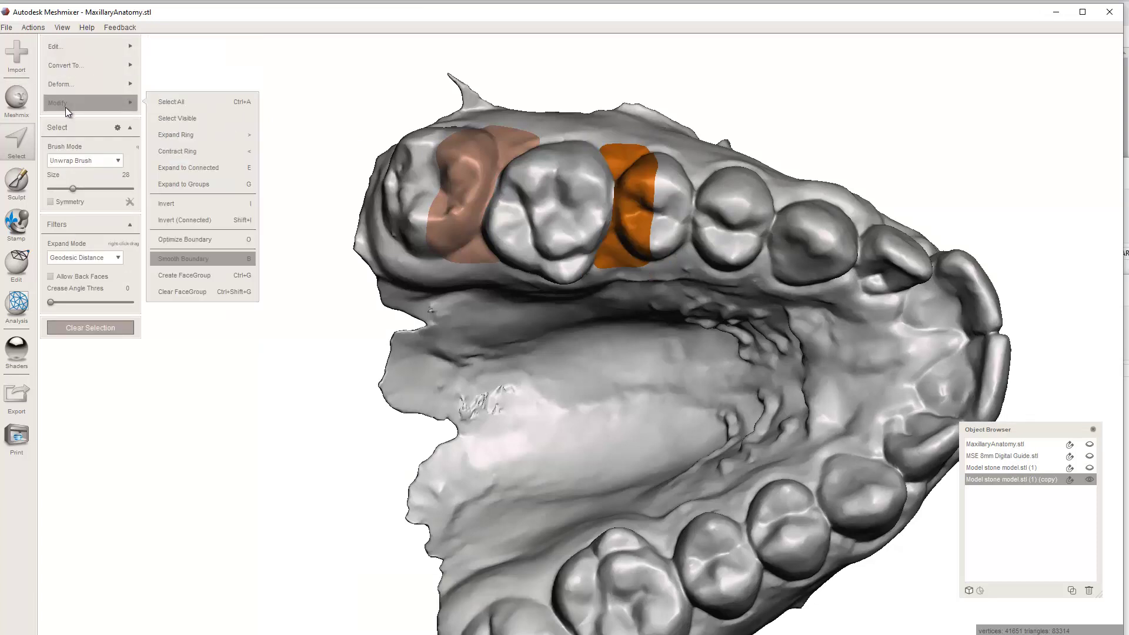
# - Make the adjacent tooth's band a face group, then move to the opposite molar with lasso selection ready
pyautogui.click(191, 276)
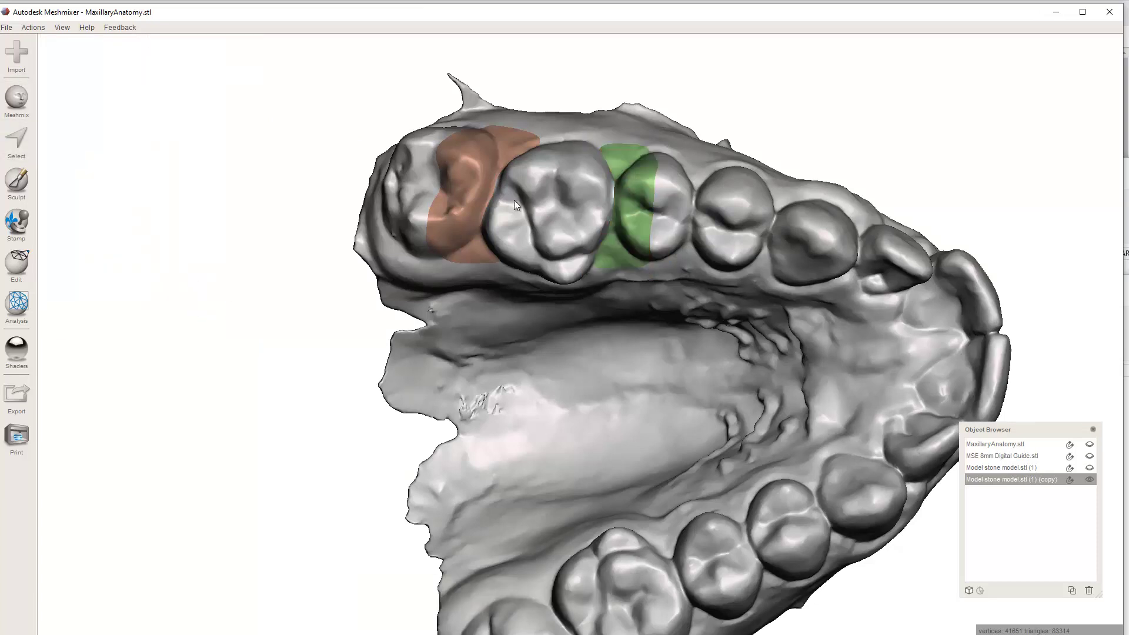
pyautogui.moveTo(517, 199); pyautogui.dragTo(423, 253, button='right')
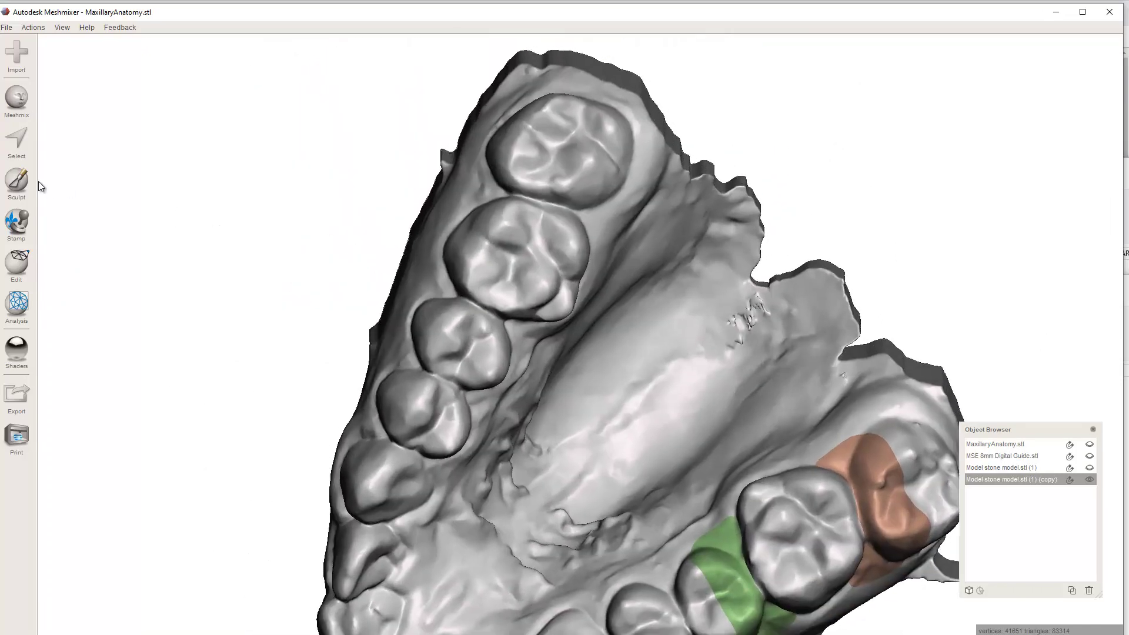
pyautogui.click(18, 144)
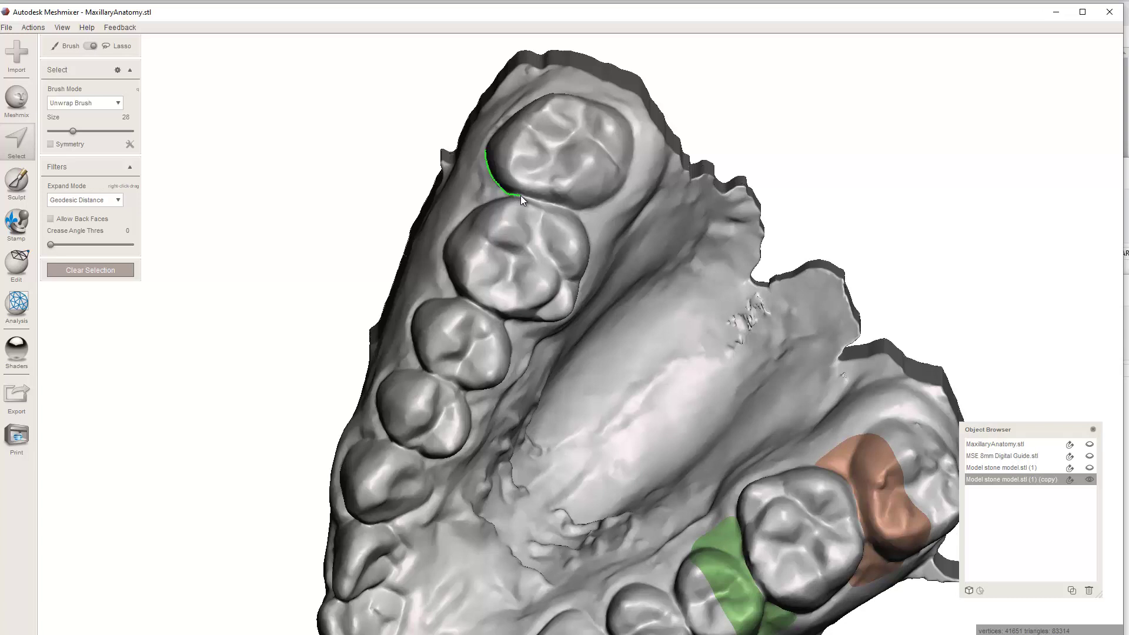
pyautogui.press('Escape')
pyautogui.moveTo(472, 218)
pyautogui.mouseDown(button='right')
pyautogui.moveTo(502, 206)
pyautogui.moveTo(491, 213)
pyautogui.mouseUp(button='right')
pyautogui.click(17, 143)
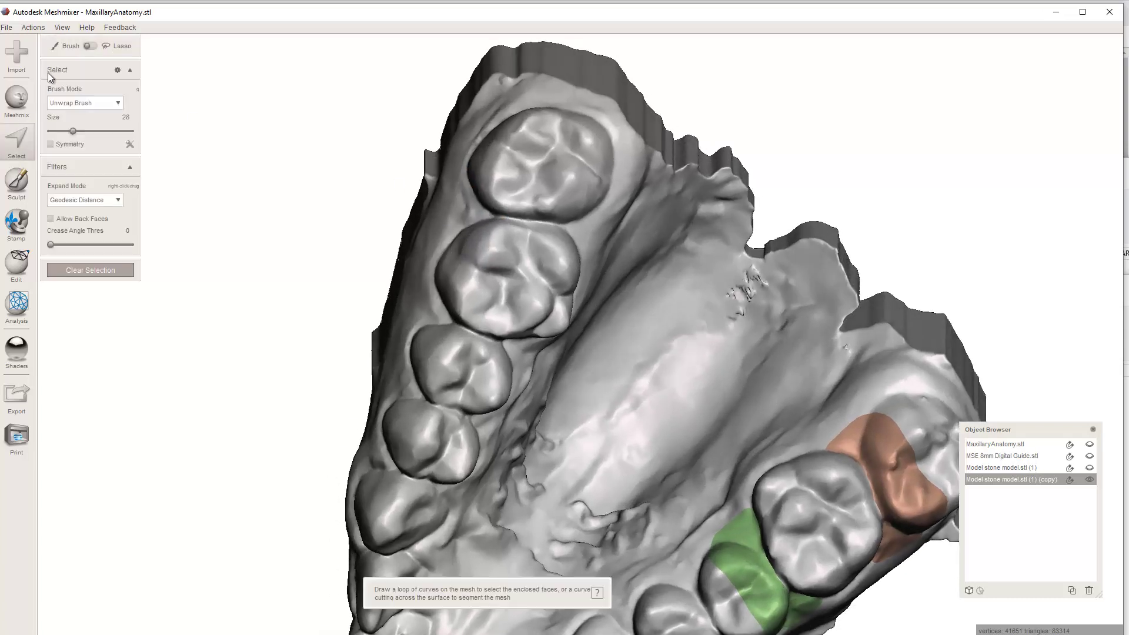
pyautogui.click(92, 46)
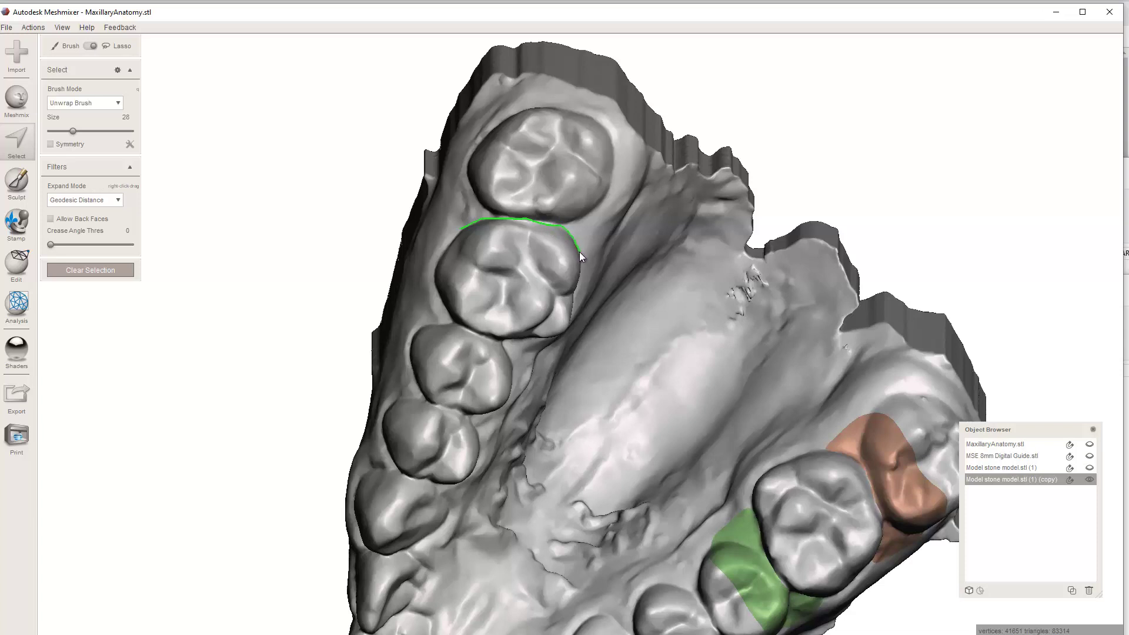
# - Lasso the opposite molar's band area, smooth it, and make it a blue face group
pyautogui.moveTo(579, 252); pyautogui.dragTo(581, 254)
pyautogui.moveTo(463, 225); pyautogui.dragTo(461, 226)
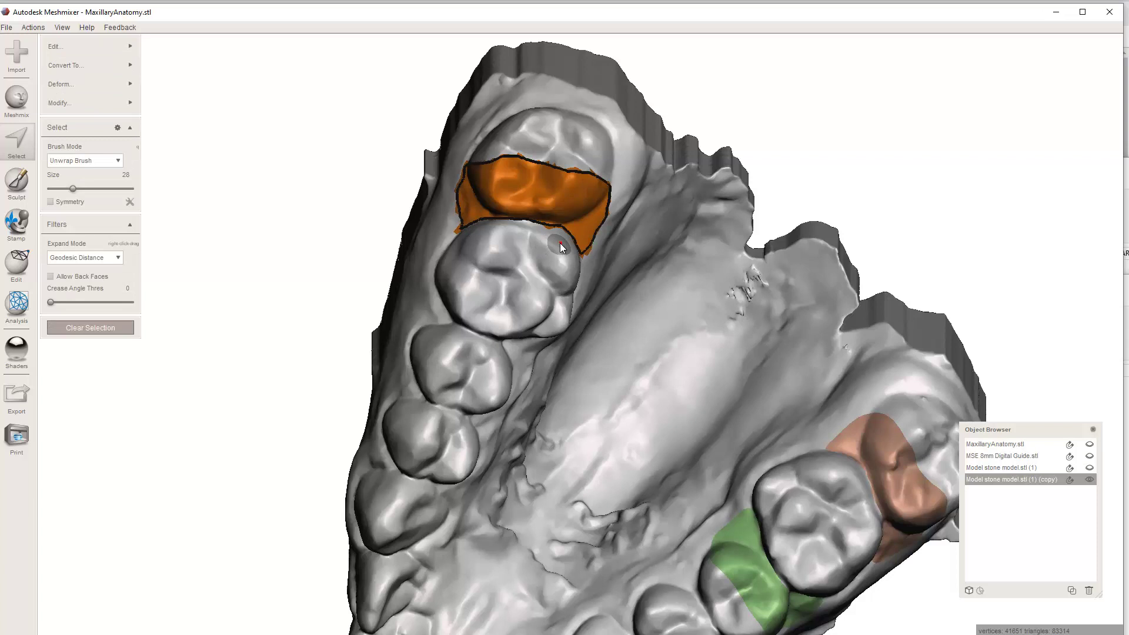
pyautogui.press('b')
pyautogui.press('Return')
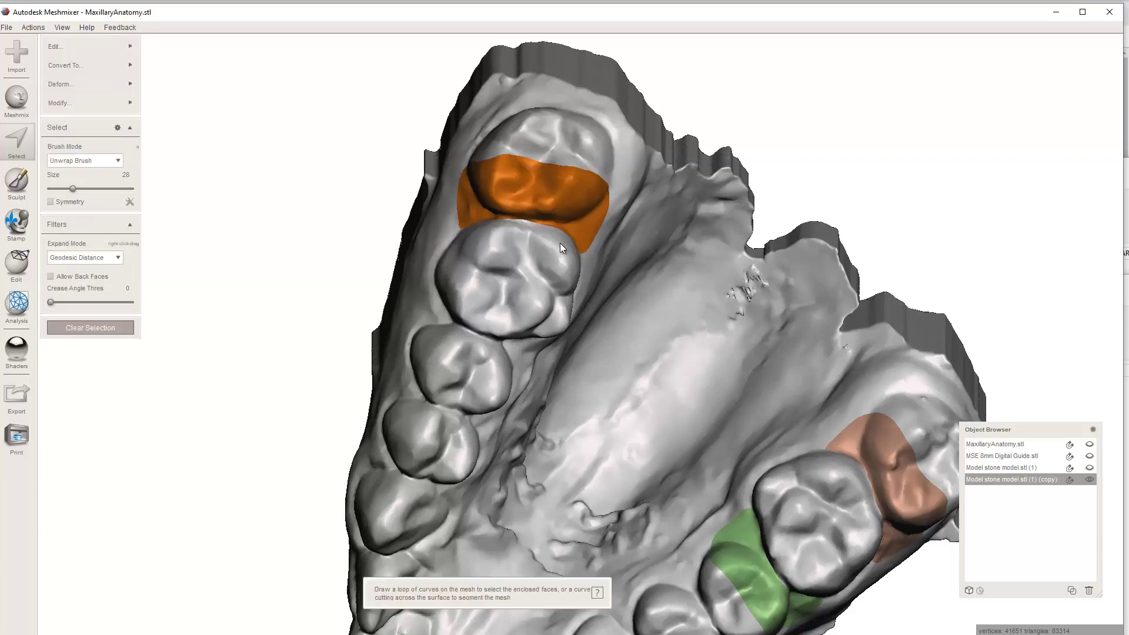
pyautogui.hotkey('ctrl', 'g')
pyautogui.press('Escape')
pyautogui.moveTo(549, 254); pyautogui.dragTo(470, 292, button='right')
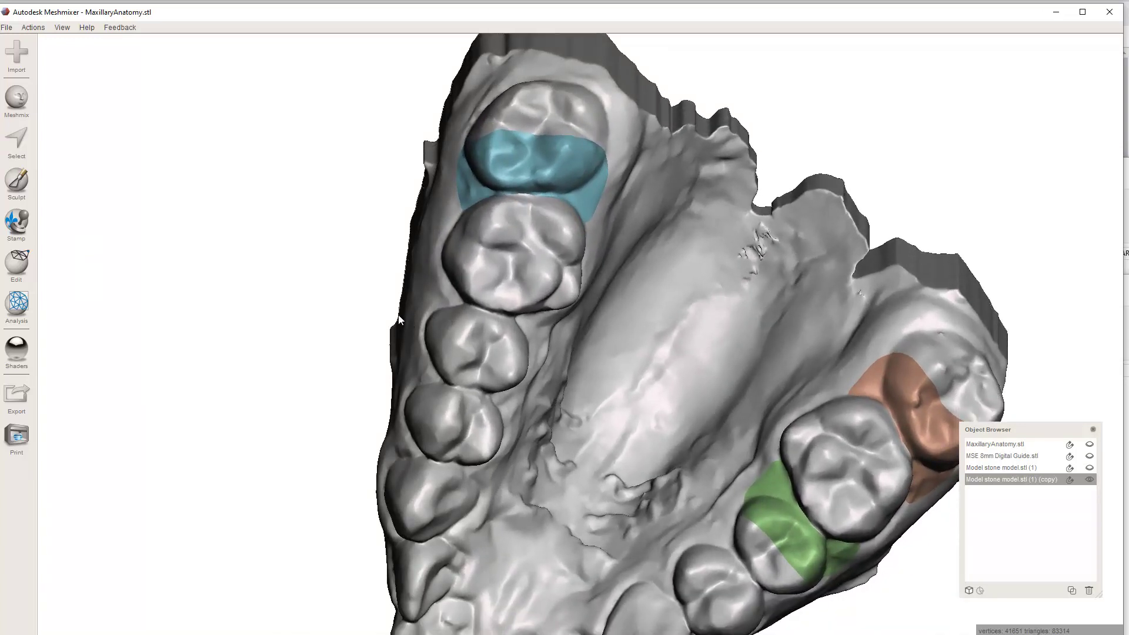
# - Lasso-outline the band area around the premolar beside the blue molar, orbiting to close the loop
pyautogui.click(16, 139)
pyautogui.click(93, 46)
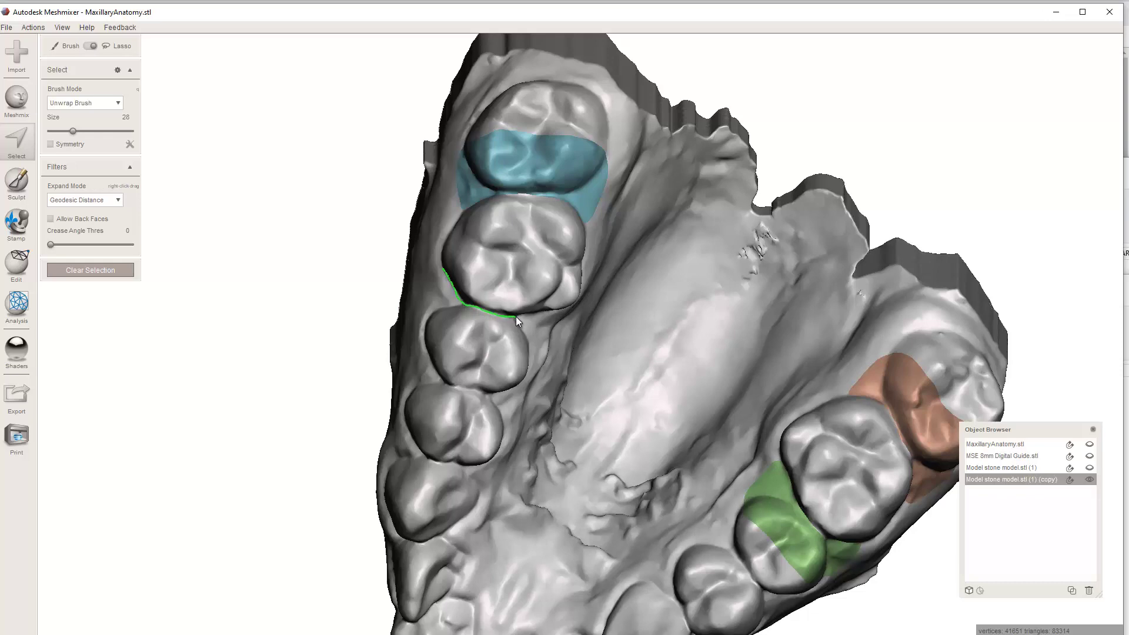
pyautogui.moveTo(566, 321)
pyautogui.mouseDown(button='right')
pyautogui.moveTo(422, 326)
pyautogui.moveTo(373, 342)
pyautogui.moveTo(508, 425)
pyautogui.mouseUp(button='right')
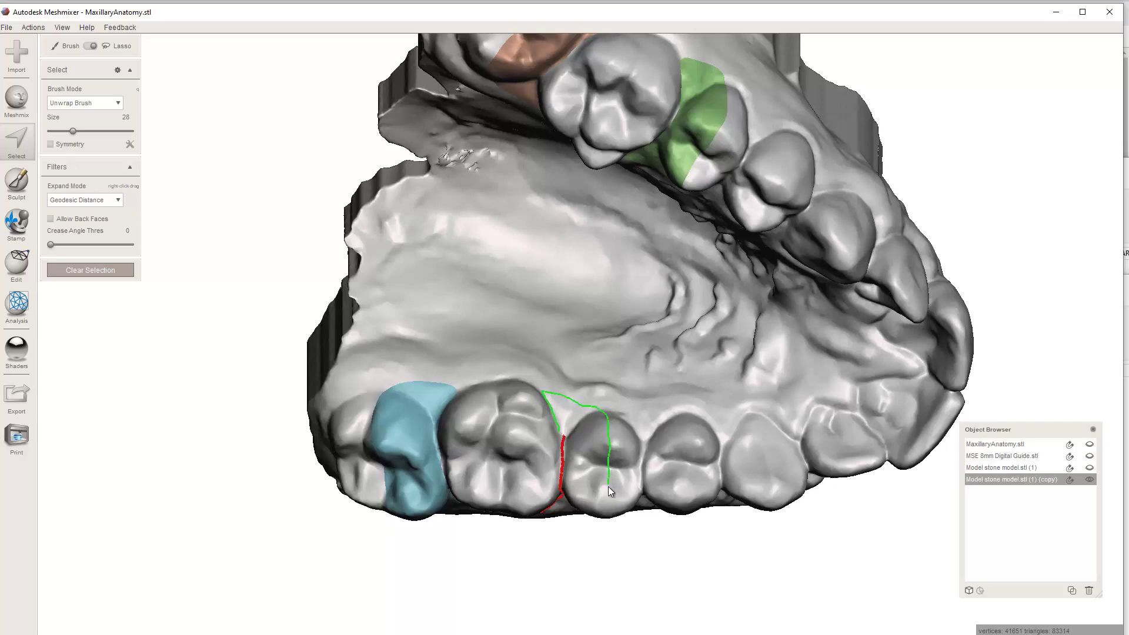
pyautogui.moveTo(606, 506); pyautogui.dragTo(606, 524)
pyautogui.moveTo(607, 523)
pyautogui.mouseDown(button='right')
pyautogui.moveTo(677, 351)
pyautogui.moveTo(992, 379)
pyautogui.mouseUp(button='right')
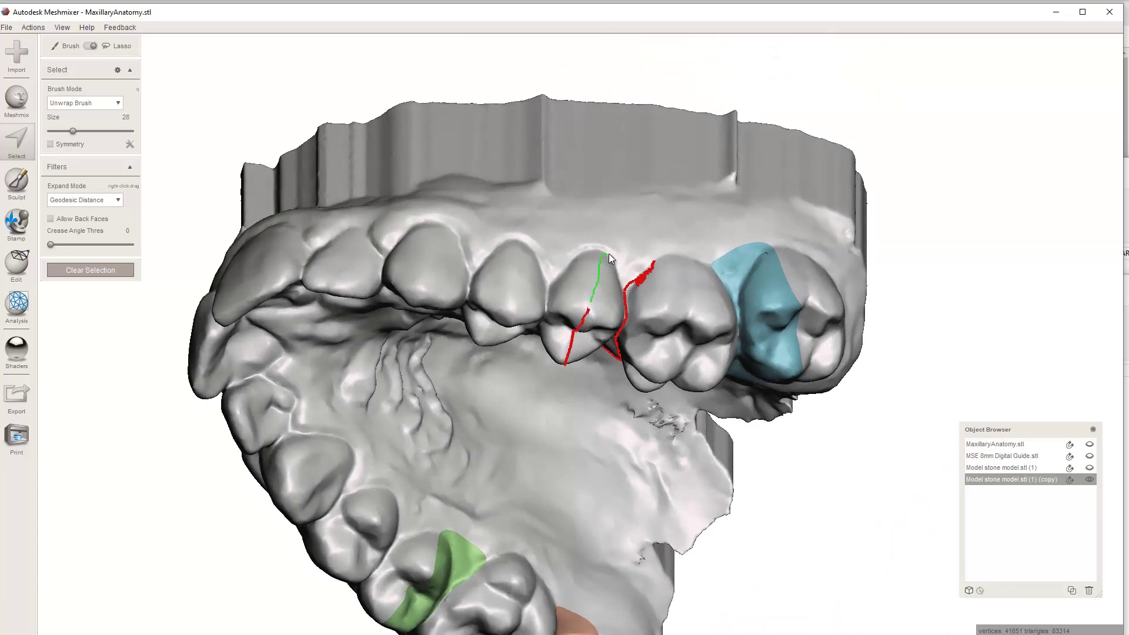
pyautogui.moveTo(643, 259); pyautogui.dragTo(649, 257)
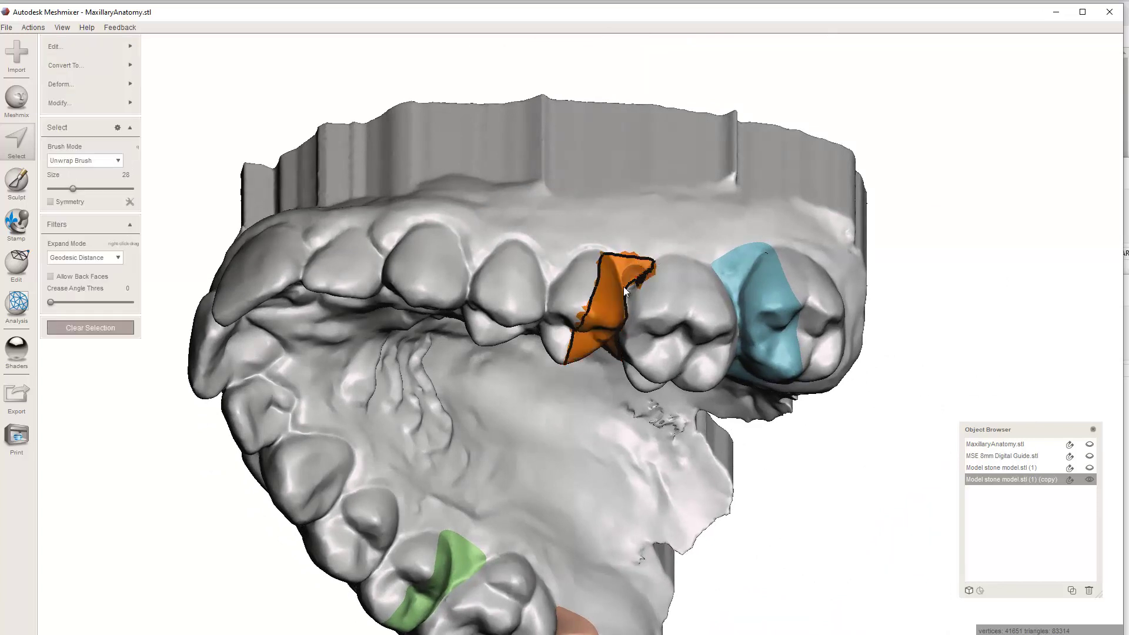
# - Smooth the premolar selection boundary twice and make it a green face group
pyautogui.press('b')
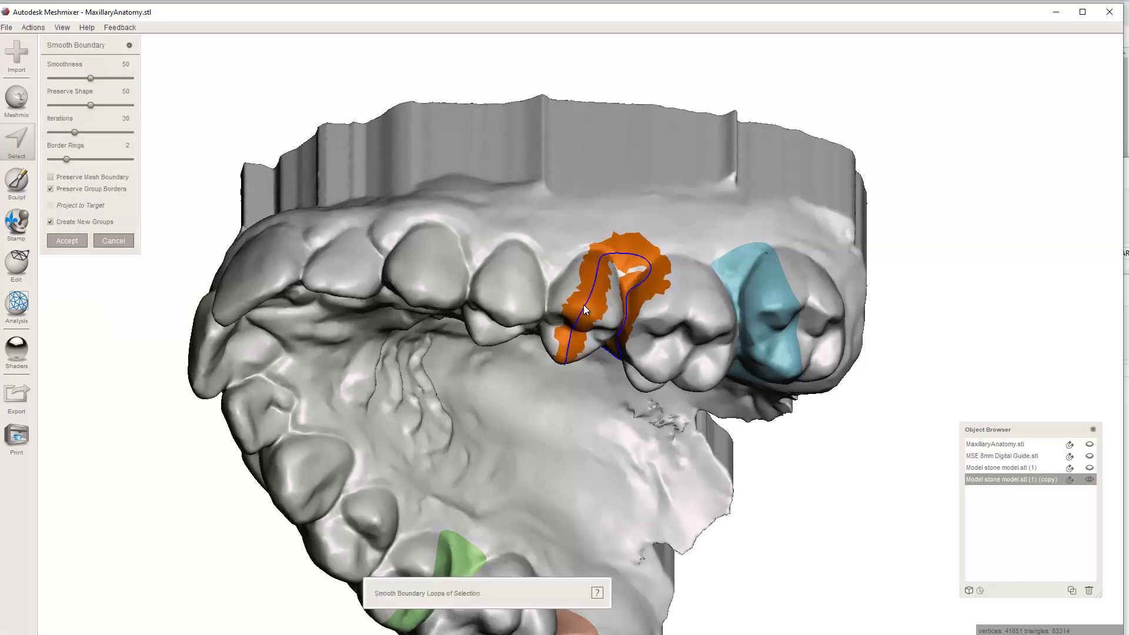
pyautogui.moveTo(642, 306); pyautogui.dragTo(640, 352, button='right')
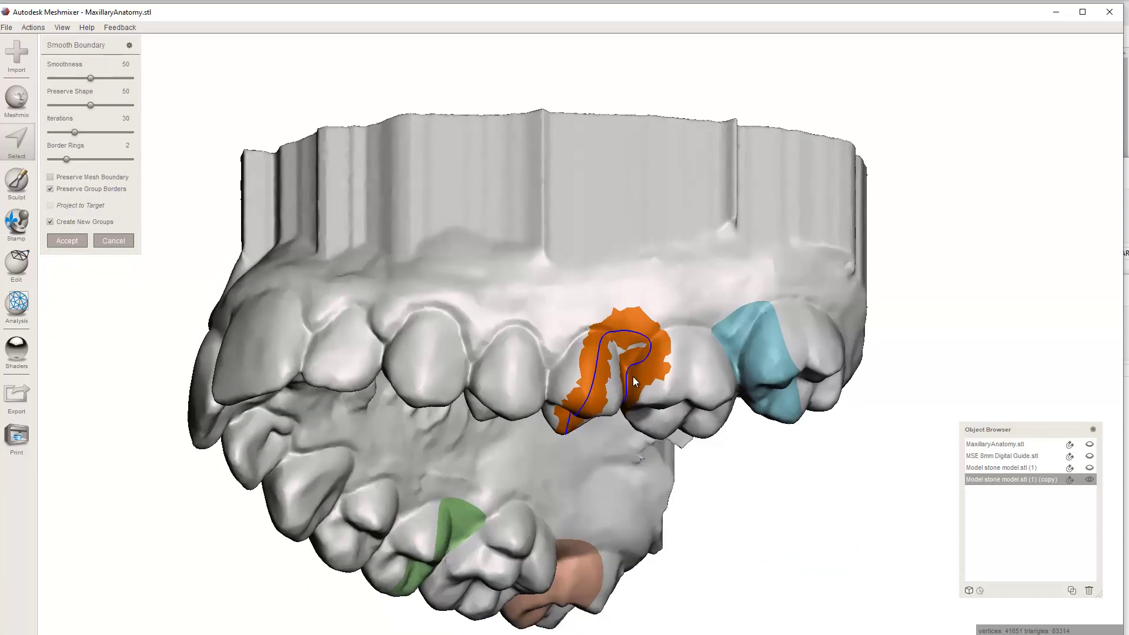
pyautogui.press('Return')
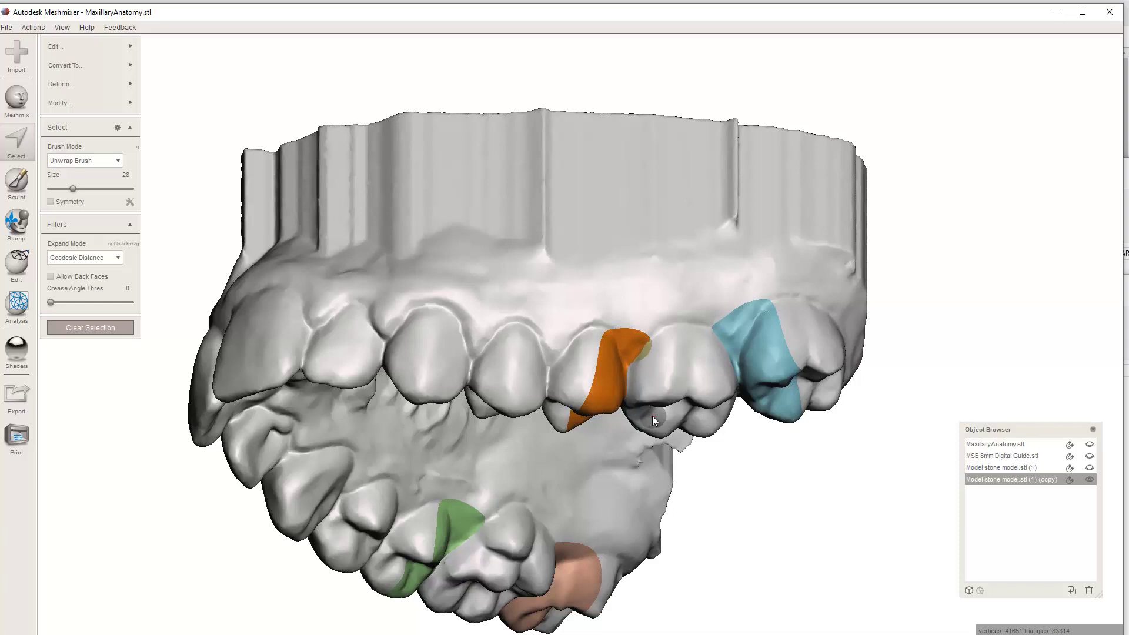
pyautogui.press('b')
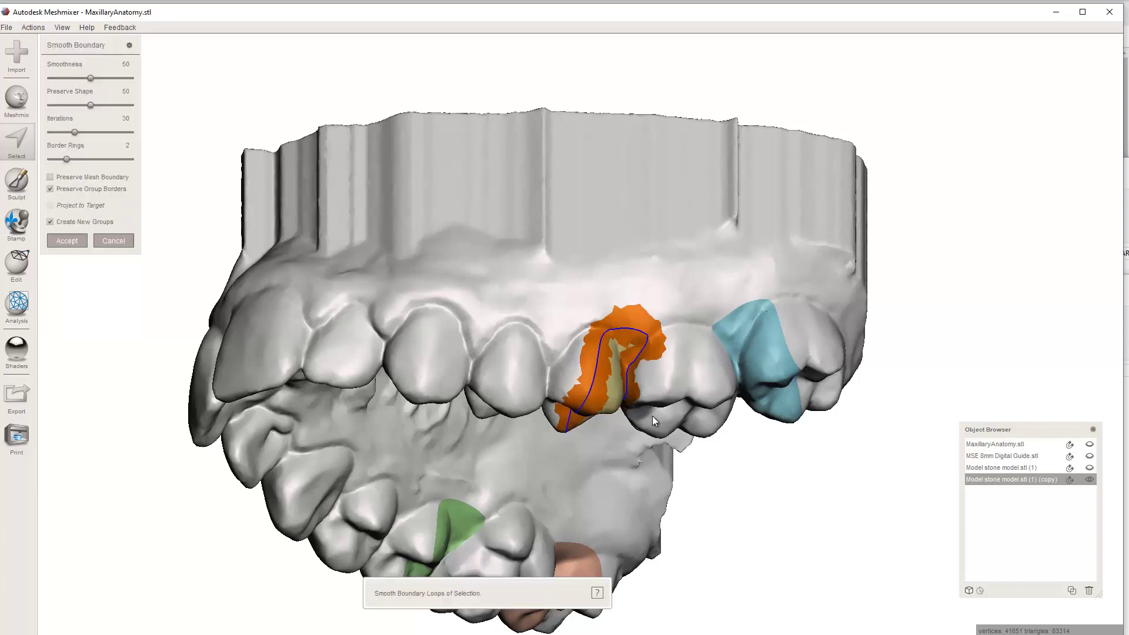
pyautogui.press('Return')
pyautogui.moveTo(647, 418)
pyautogui.mouseDown(button='right')
pyautogui.moveTo(615, 267)
pyautogui.moveTo(679, 323)
pyautogui.moveTo(615, 398)
pyautogui.moveTo(633, 412)
pyautogui.mouseUp(button='right')
pyautogui.press('Escape')
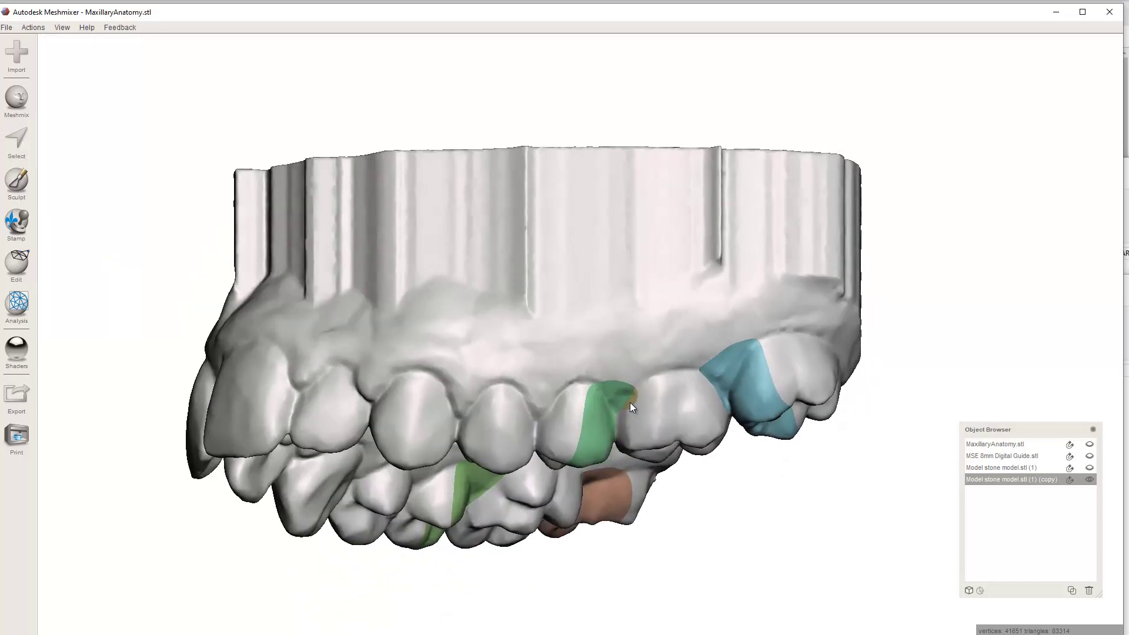
# - Exit the Select tool and orbit to an occlusal view of the four coloured bands
pyautogui.press('s')
pyautogui.click(631, 401)
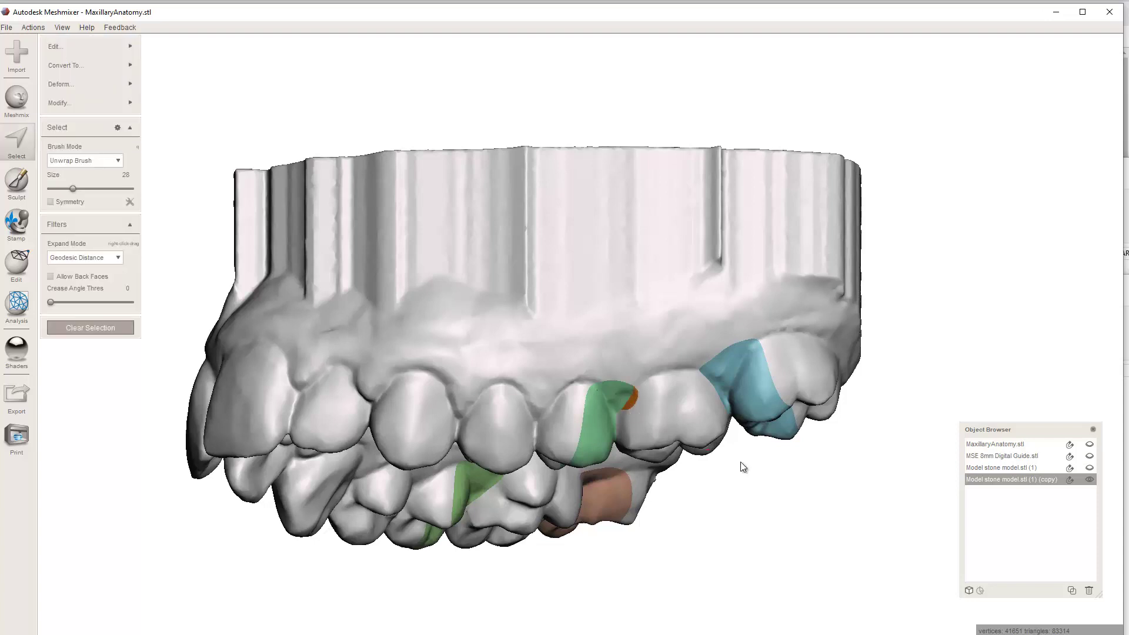
pyautogui.press('Escape')
pyautogui.moveTo(718, 460); pyautogui.dragTo(433, 266, button='right')
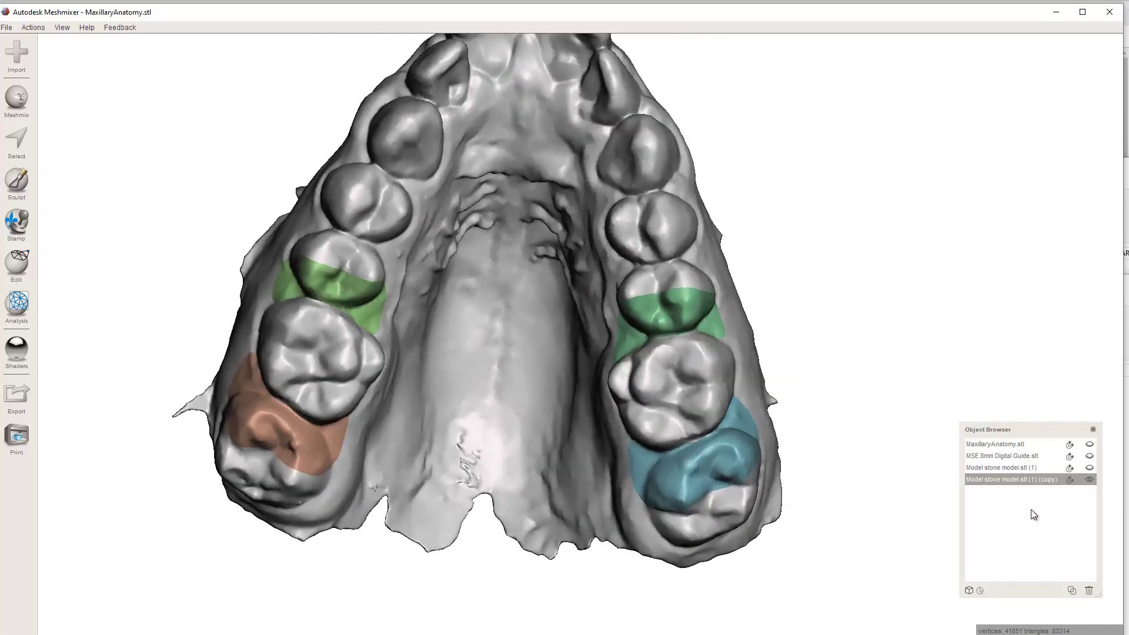
# - Duplicate the model and hide the earlier copy
pyautogui.click(1071, 590)
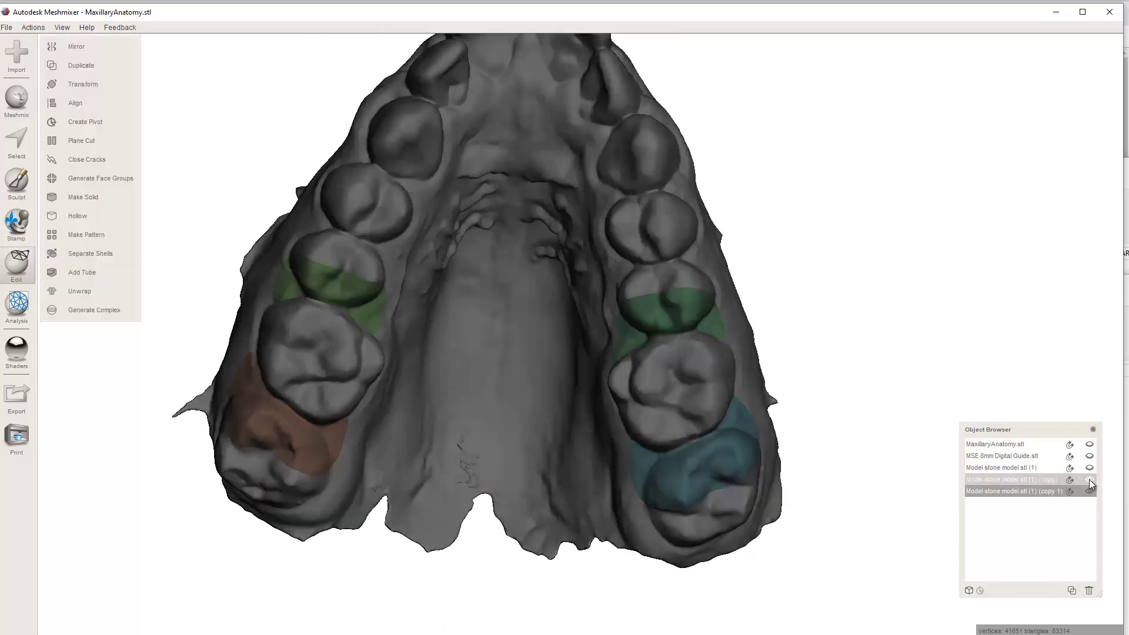
pyautogui.click(1089, 479)
pyautogui.moveTo(513, 316); pyautogui.dragTo(509, 311, button='right')
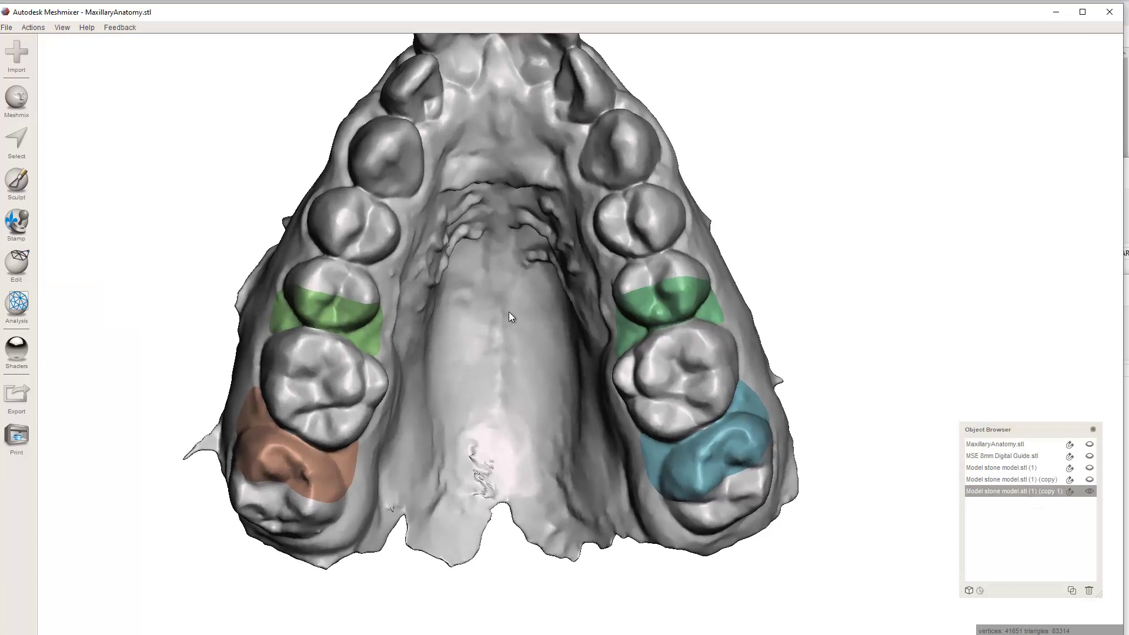
# - Select the four band face groups: left and right molars and premolars
pyautogui.click(16, 141)
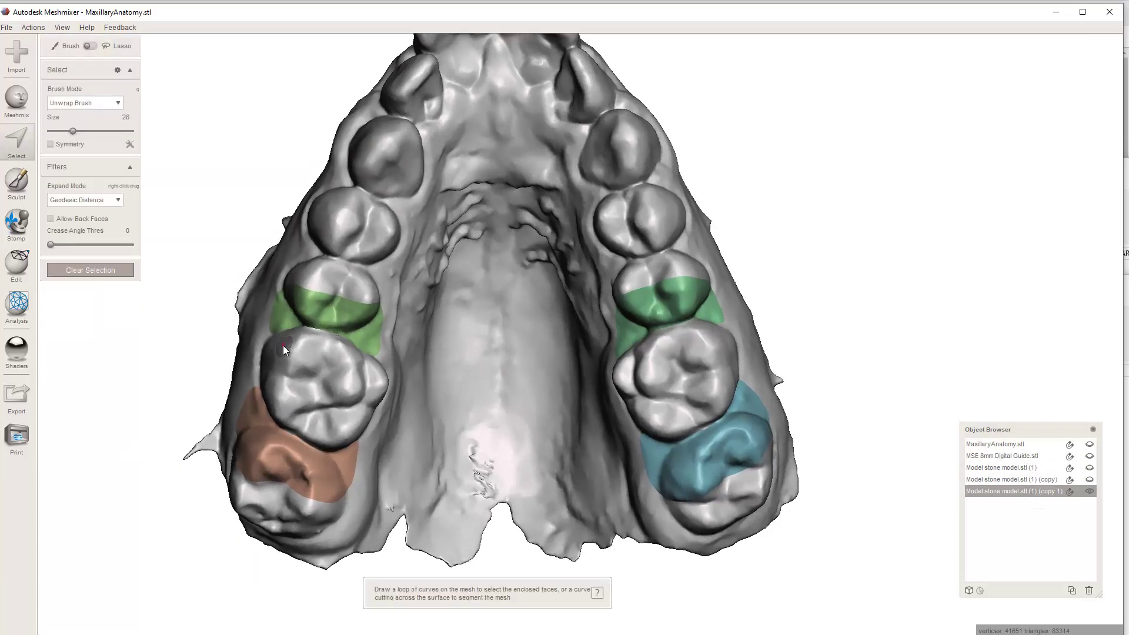
pyautogui.click(291, 454)
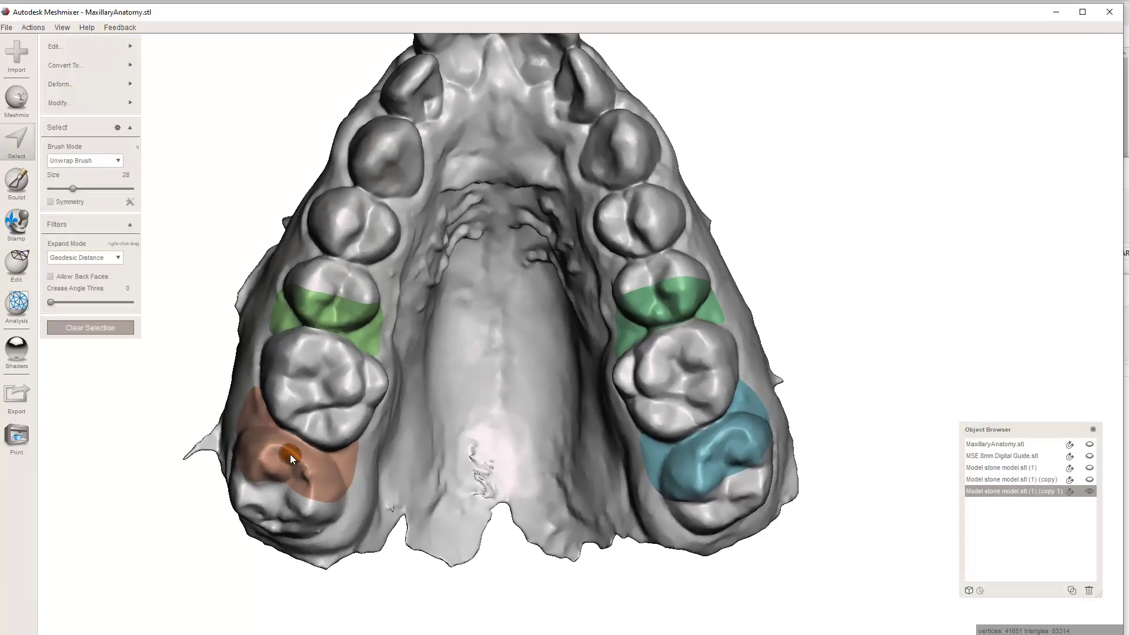
pyautogui.click(320, 302)
pyautogui.click(652, 300)
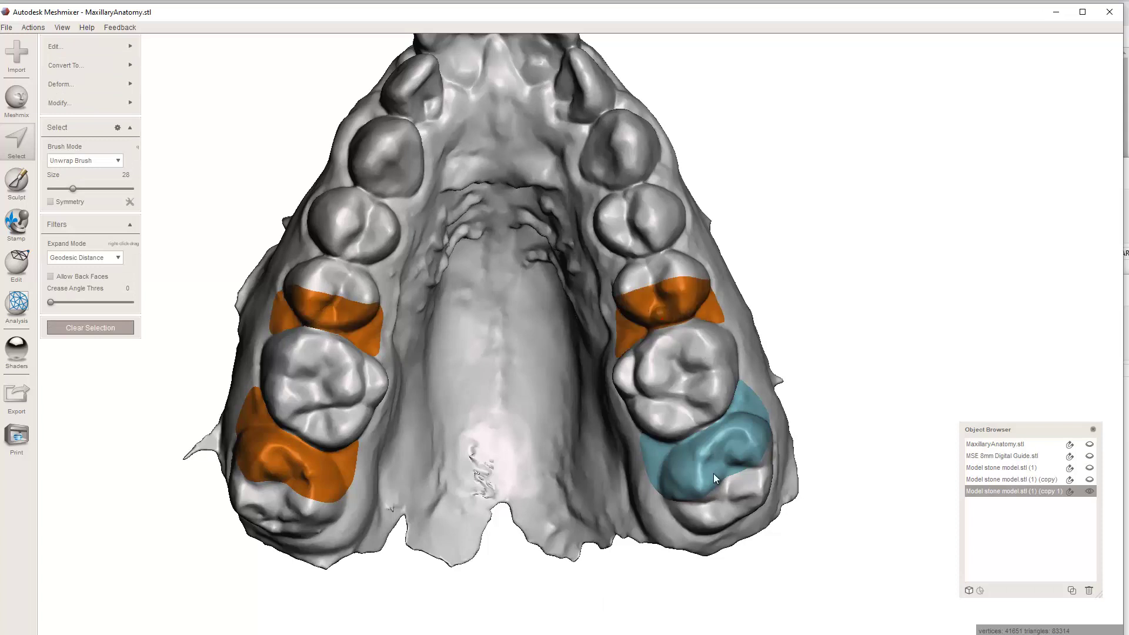
pyautogui.click(713, 467)
pyautogui.moveTo(711, 464); pyautogui.dragTo(93, 100, button='right')
pyautogui.moveTo(92, 44)
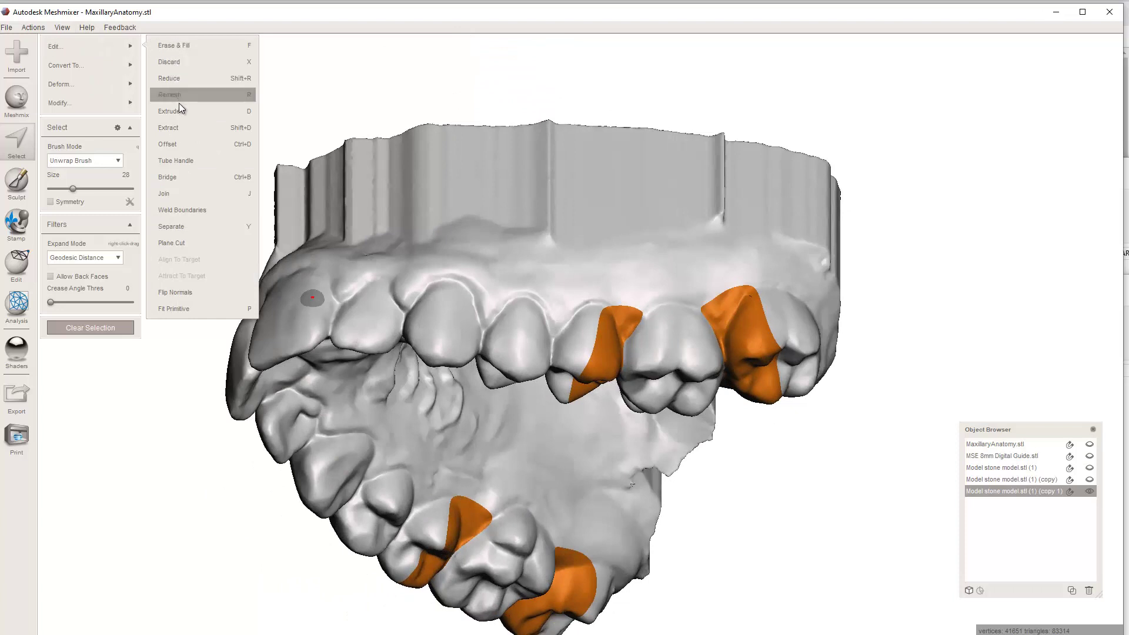
# - Extrude the selected bands along the Y Axis with Flat end type and a 4 mm offset
pyautogui.click(240, 111)
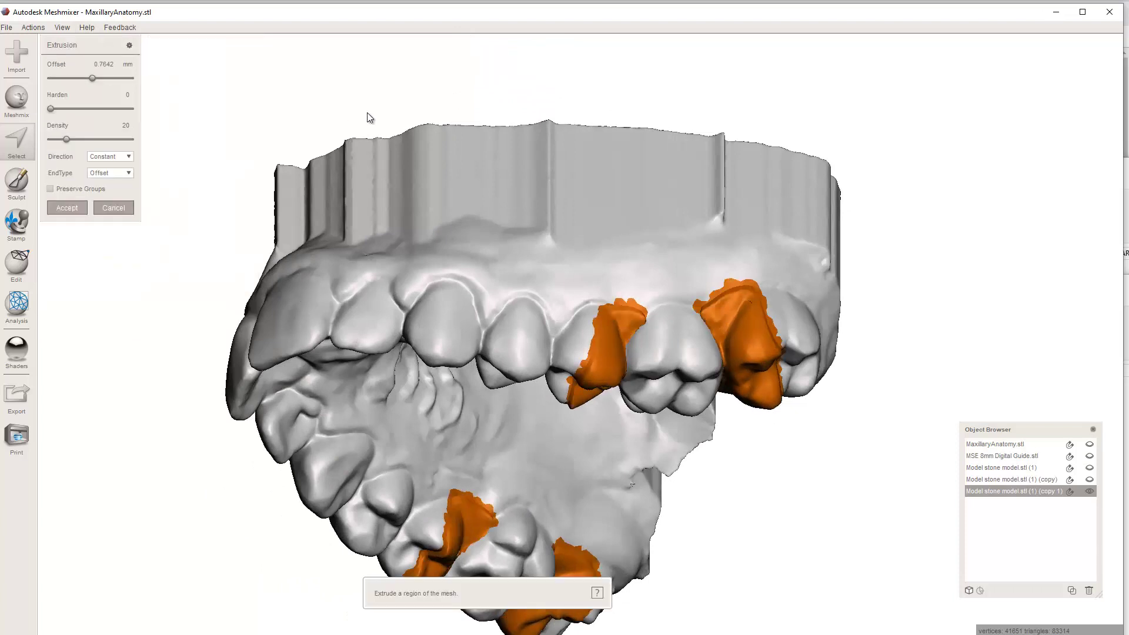
pyautogui.moveTo(368, 114); pyautogui.dragTo(222, 143, button='right')
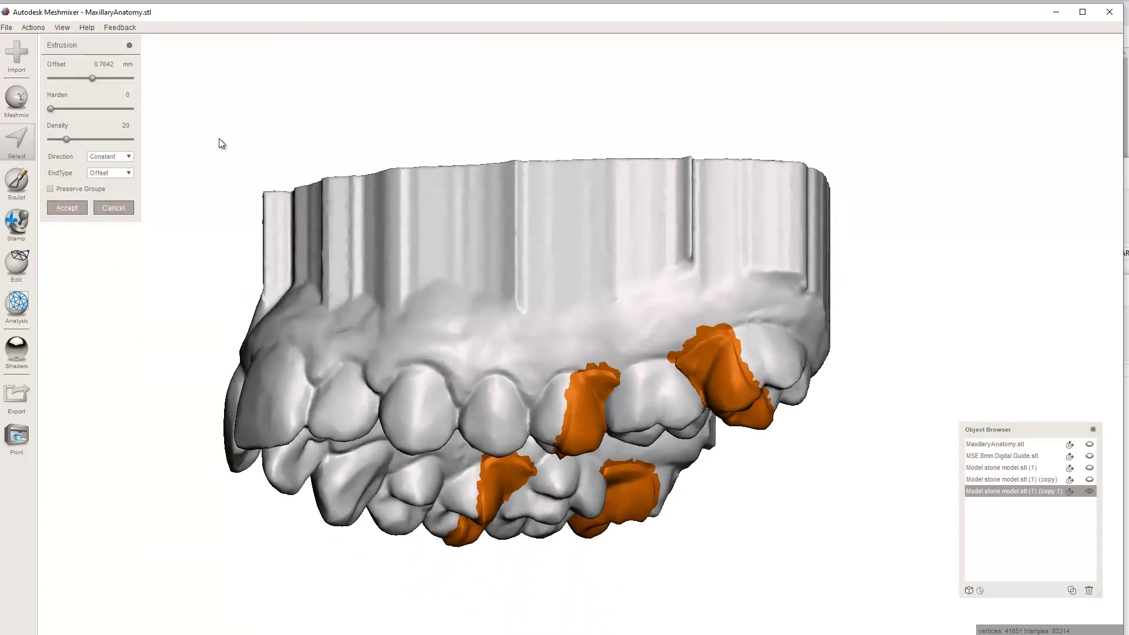
pyautogui.click(117, 157)
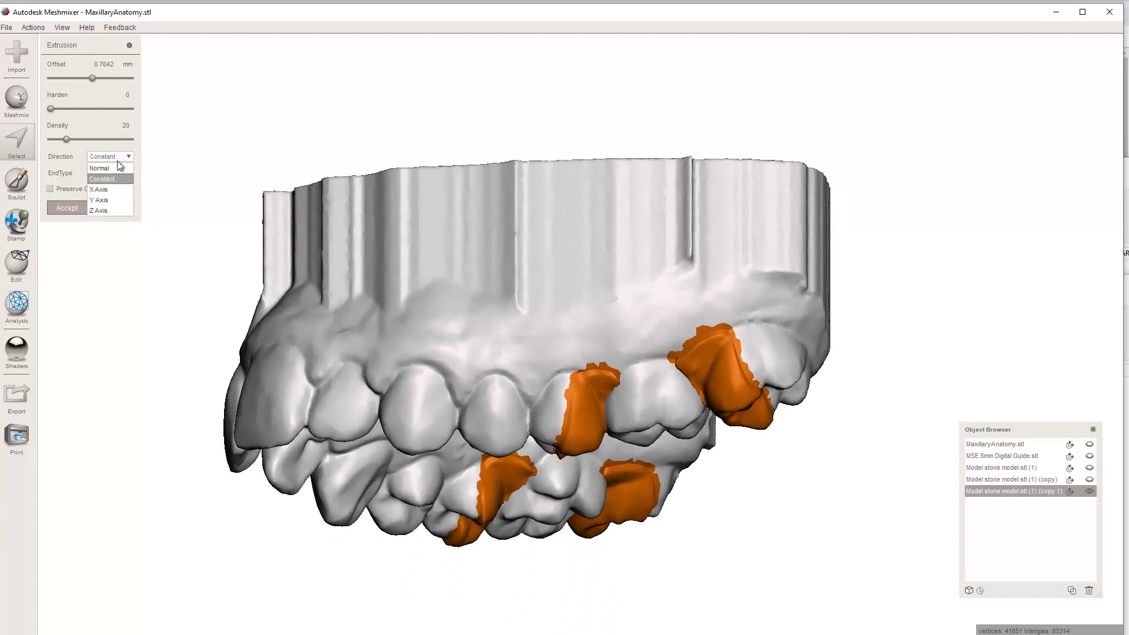
pyautogui.click(104, 201)
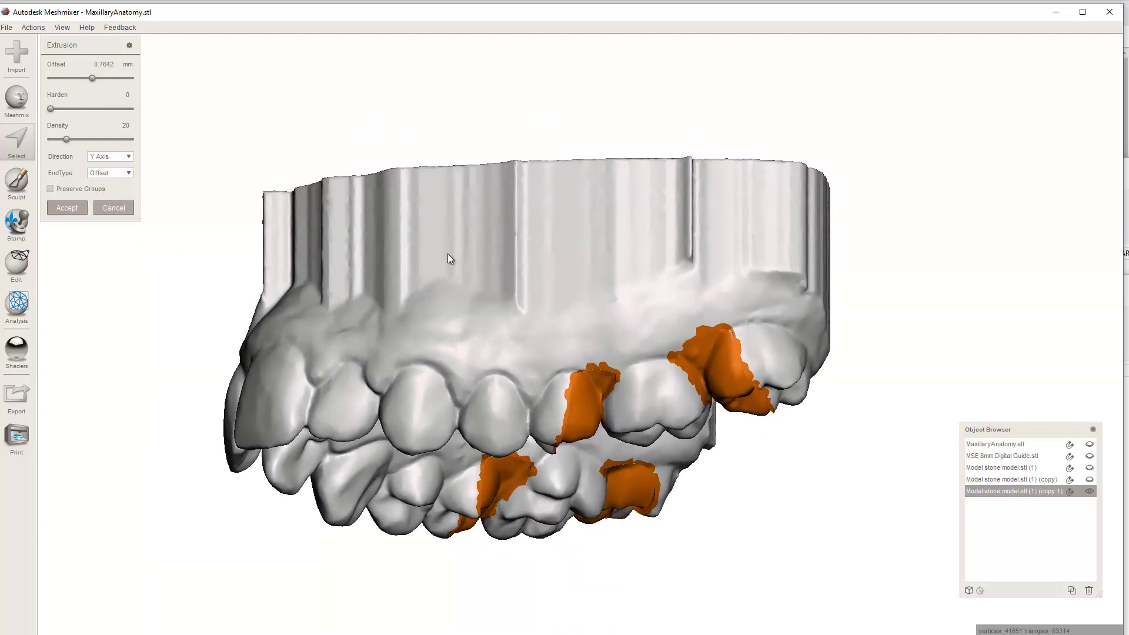
pyautogui.click(100, 173)
pyautogui.click(93, 196)
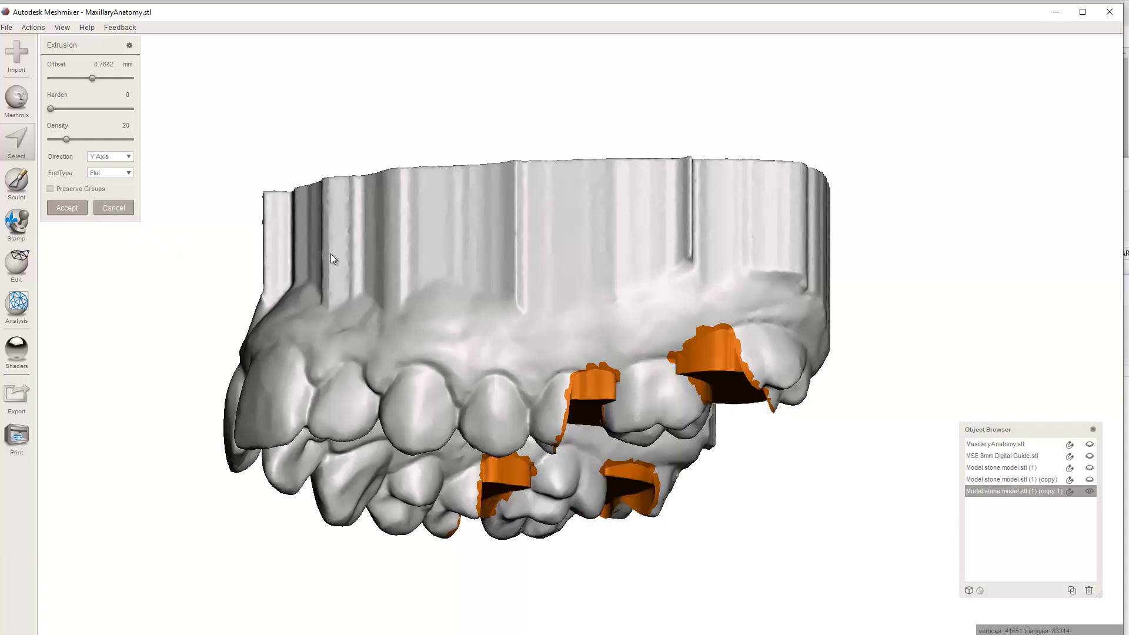
pyautogui.moveTo(343, 257); pyautogui.dragTo(270, 223, button='right')
pyautogui.click(105, 64)
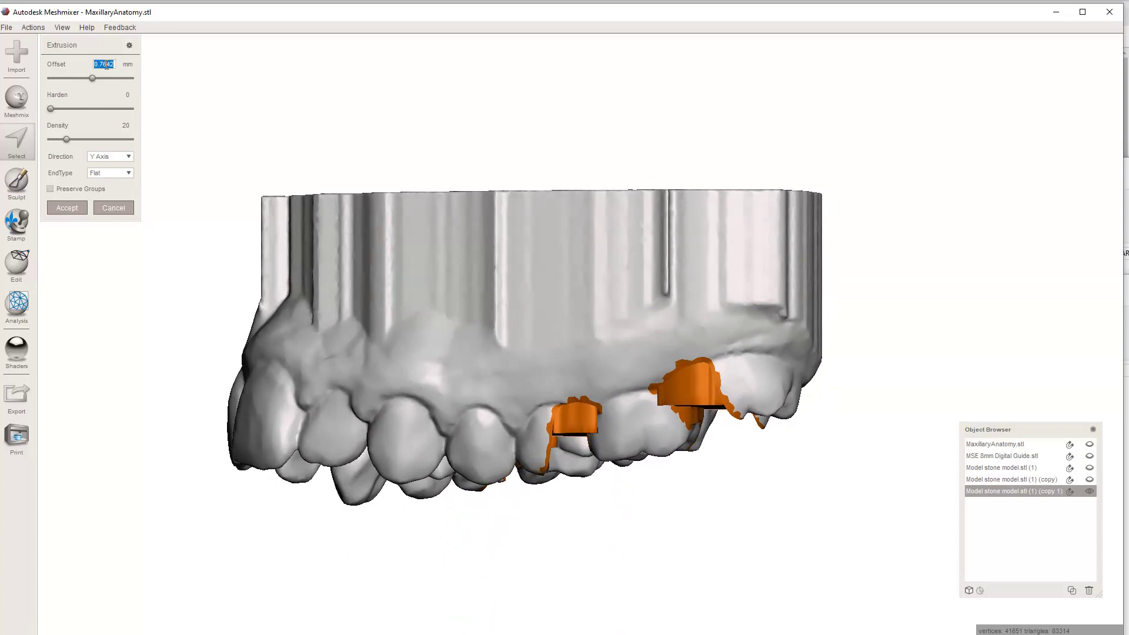
pyautogui.write('4')
pyautogui.press('Return')
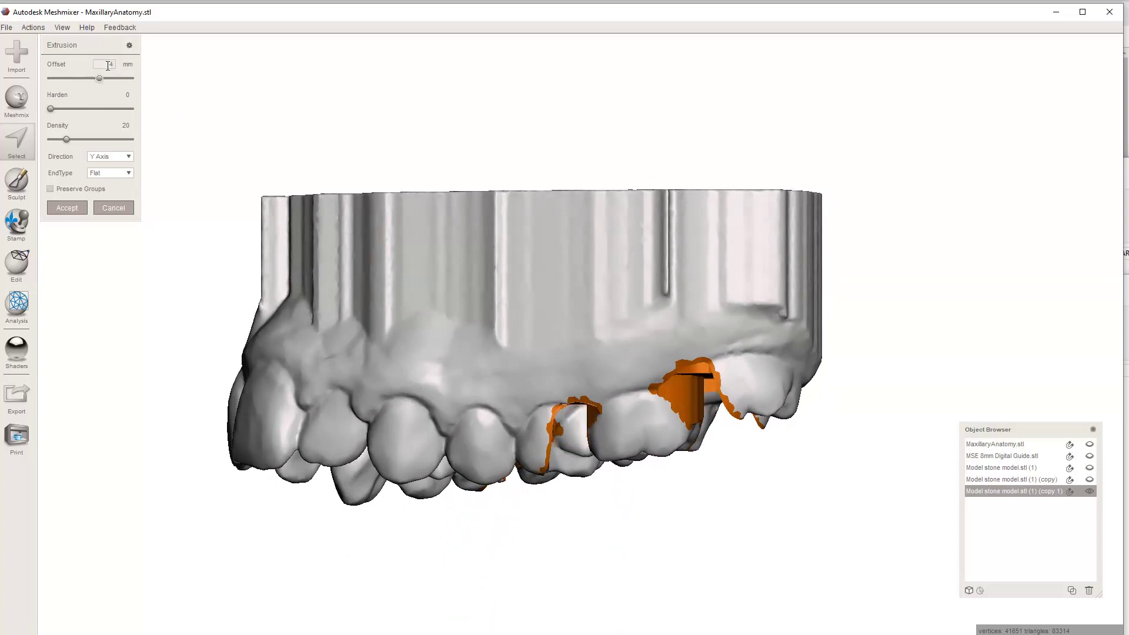
# - Orbit around the model to inspect the extruded band seats from front, sides and below
pyautogui.moveTo(427, 310); pyautogui.dragTo(683, 435, button='right')
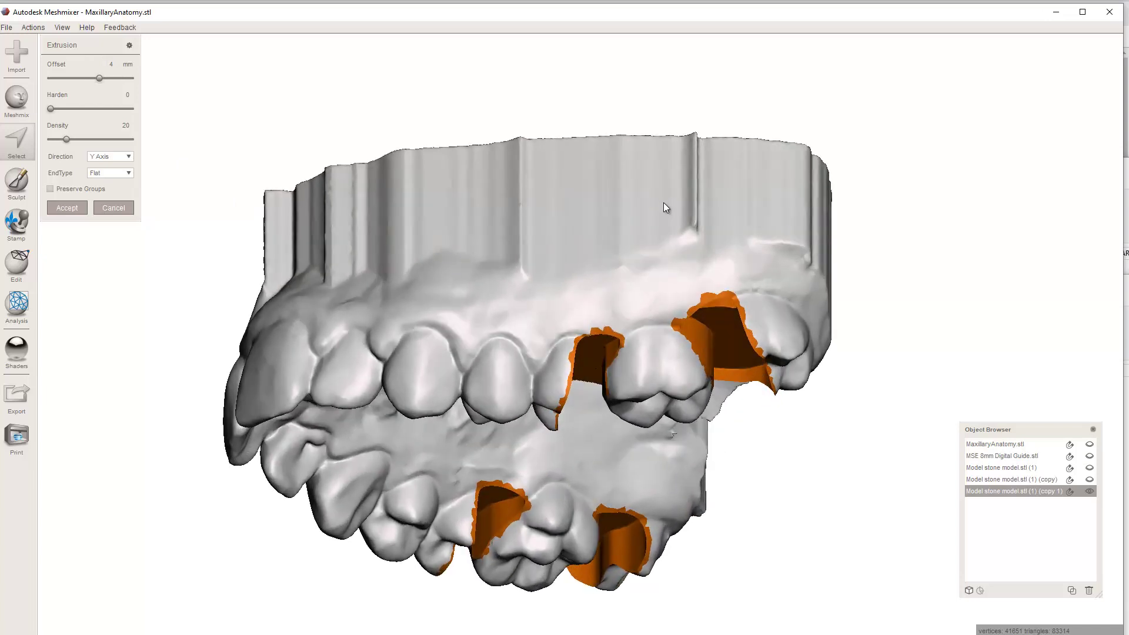
pyautogui.moveTo(665, 206); pyautogui.dragTo(620, 222, button='right')
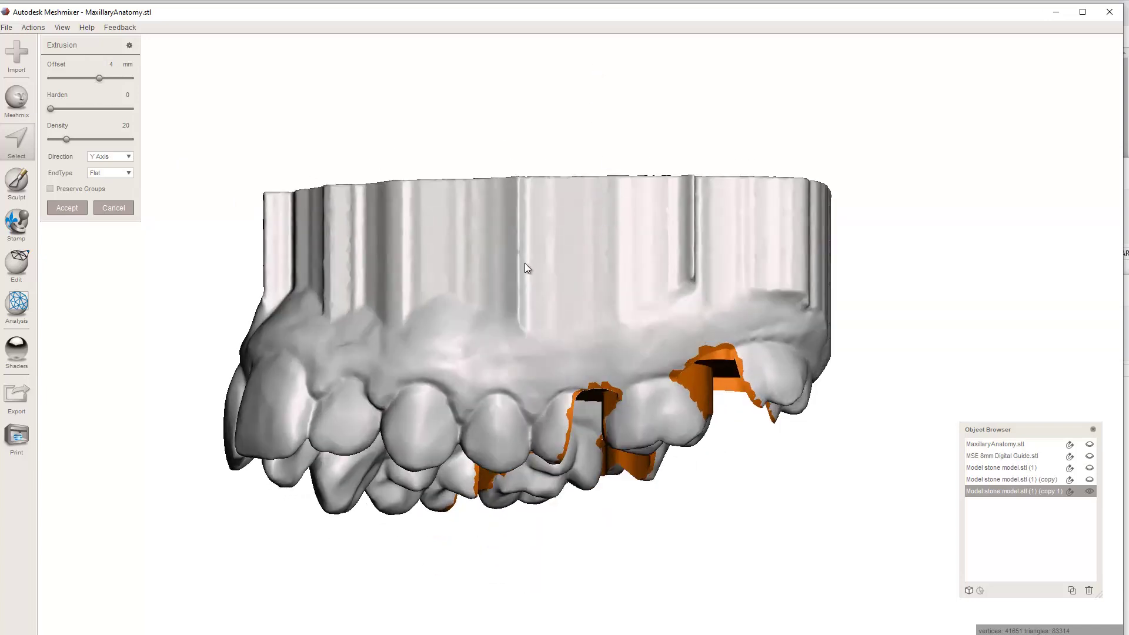
pyautogui.moveTo(579, 400); pyautogui.dragTo(543, 397, button='right')
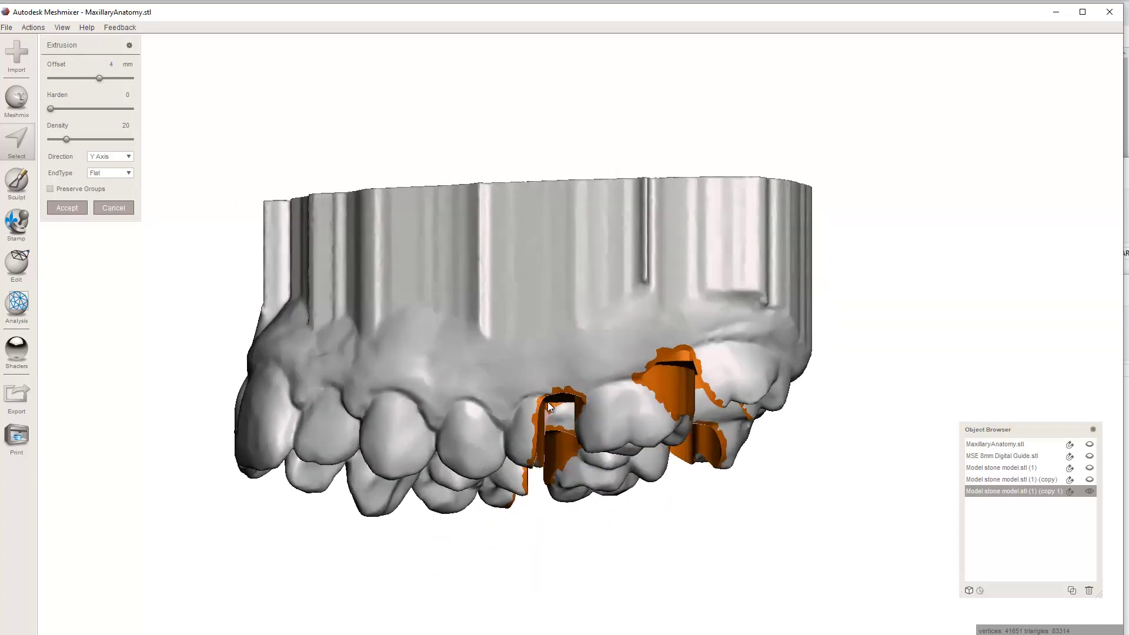
pyautogui.moveTo(625, 617); pyautogui.dragTo(589, 361, button='right')
pyautogui.scroll(2, 589, 361)
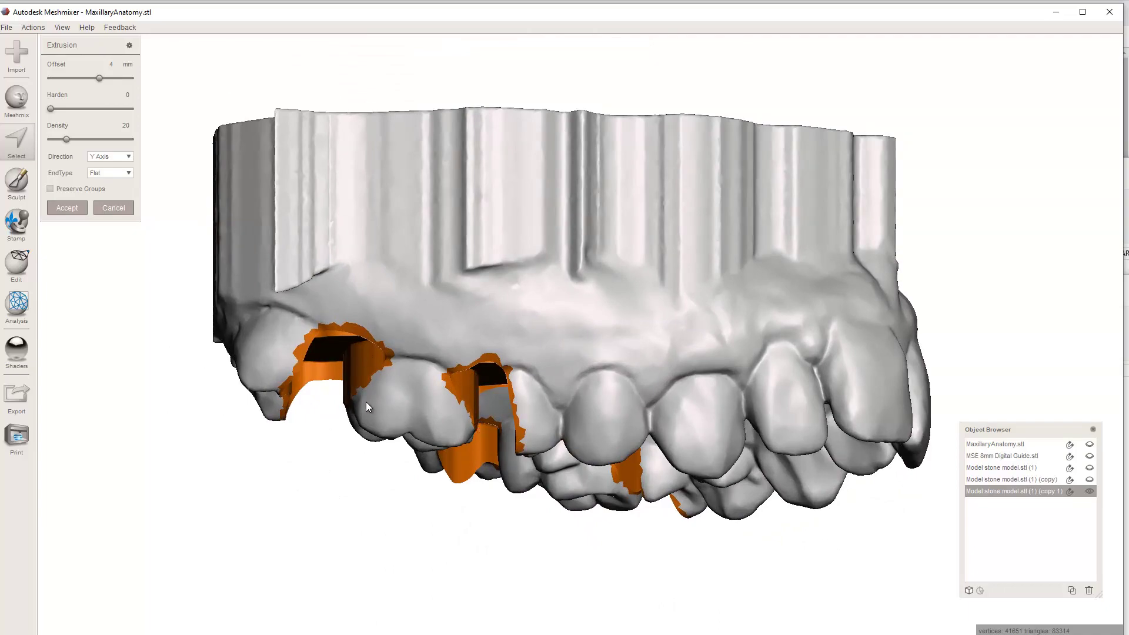
pyautogui.moveTo(368, 402); pyautogui.dragTo(371, 345, button='right')
# - Apply the extrusion, leave face selection, and inspect the biting surfaces and front teeth
pyautogui.click(67, 207)
pyautogui.moveTo(547, 382); pyautogui.dragTo(510, 268, button='right')
pyautogui.scroll(-3, 510, 269)
pyautogui.moveTo(473, 231); pyautogui.dragTo(523, 377, button='right')
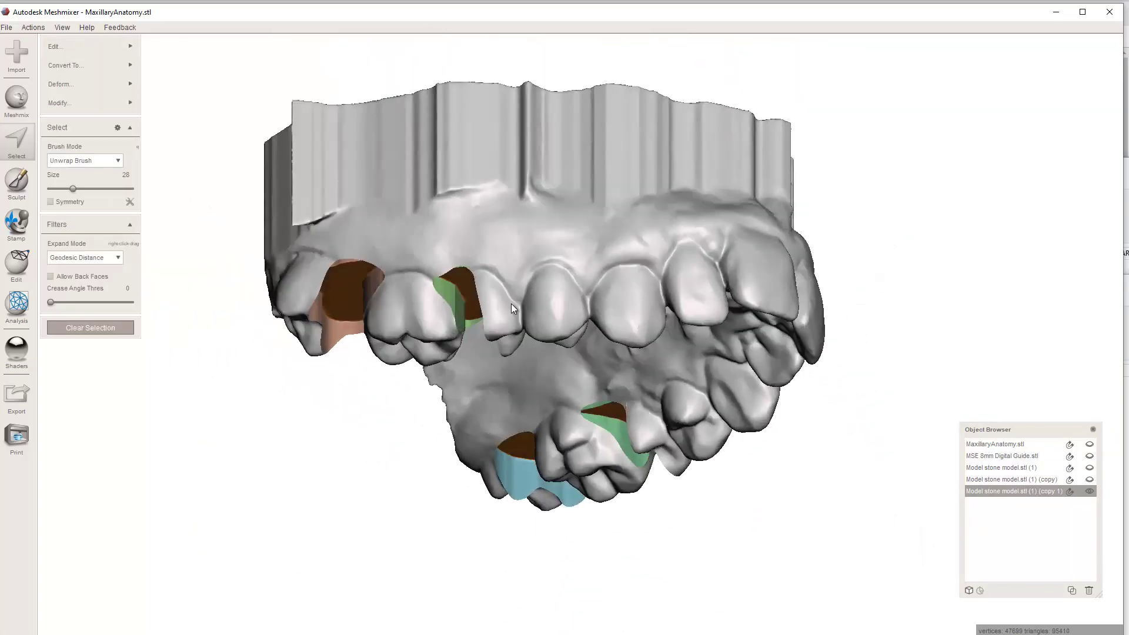
pyautogui.press('Escape')
pyautogui.moveTo(523, 302); pyautogui.dragTo(642, 327, button='right')
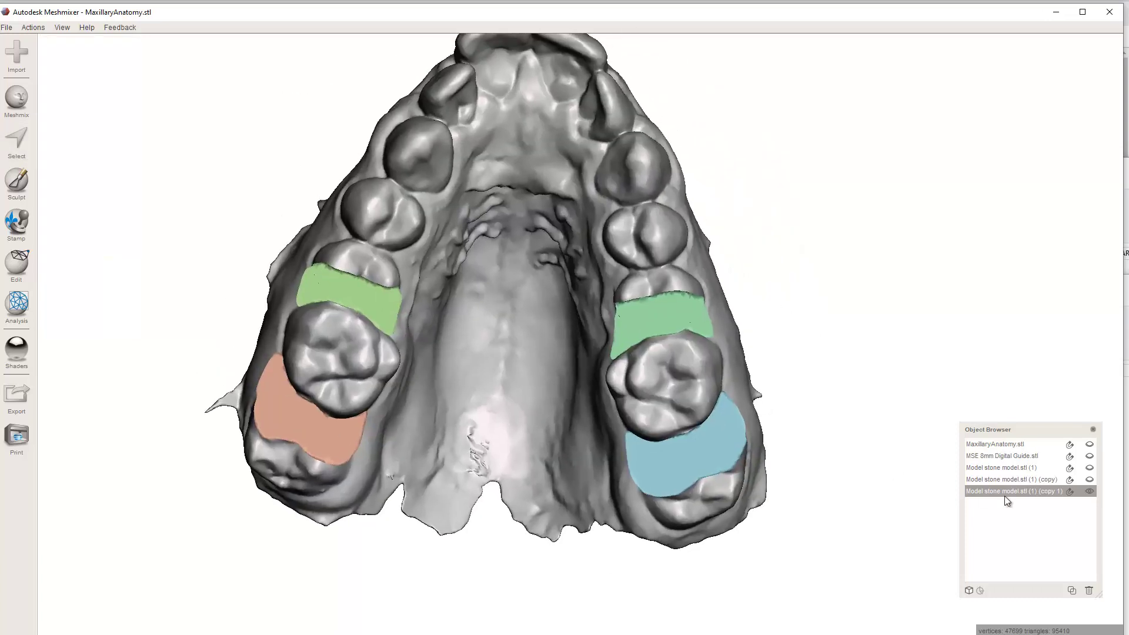
# - Duplicate the extruded model as copy 2, select all its faces, and clear their face groups
pyautogui.click(1071, 590)
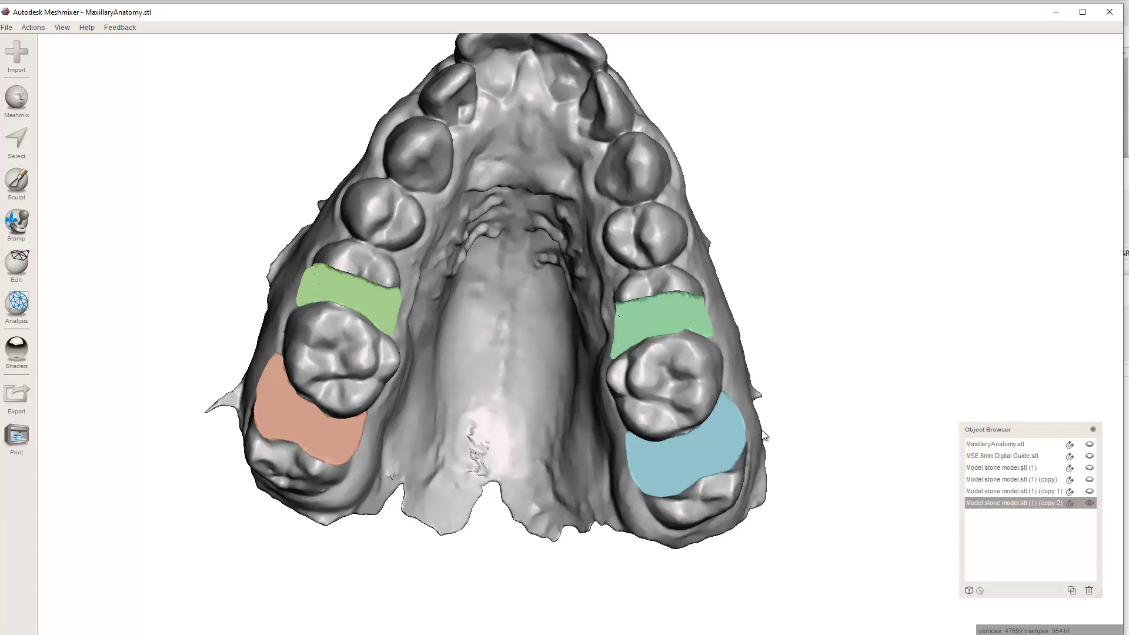
pyautogui.moveTo(690, 408); pyautogui.dragTo(620, 453, button='right')
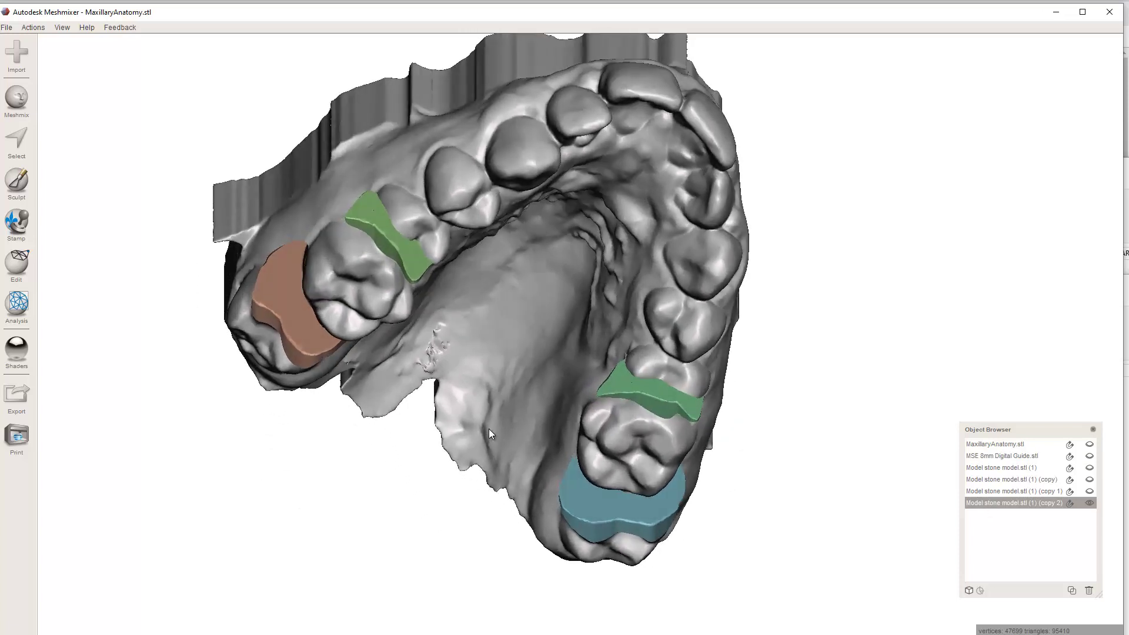
pyautogui.press('s')
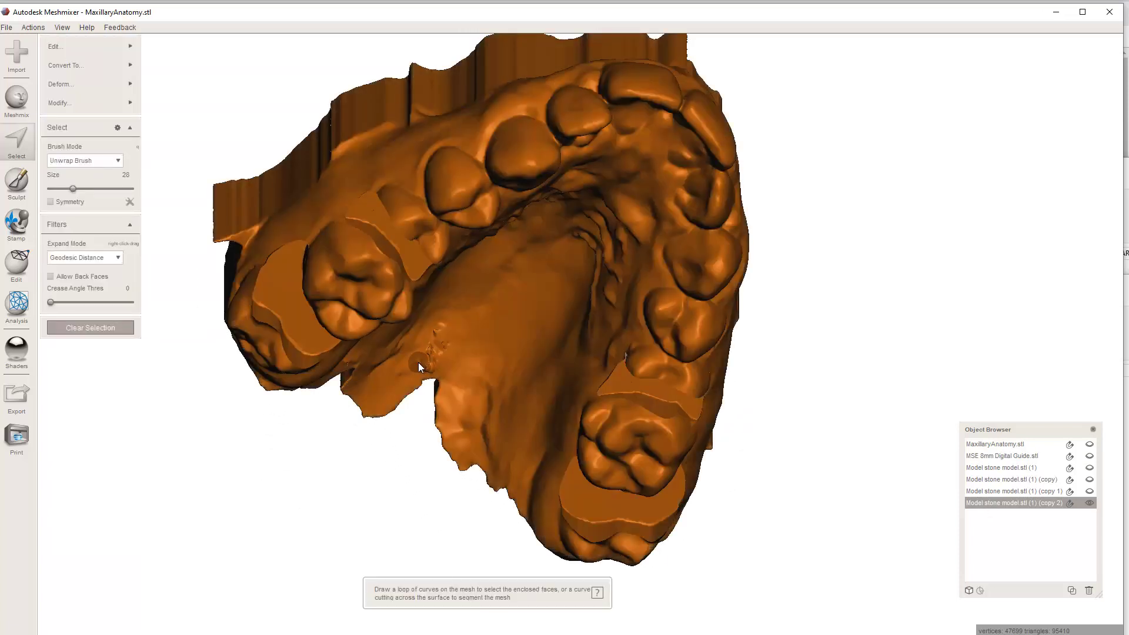
pyautogui.moveTo(97, 103)
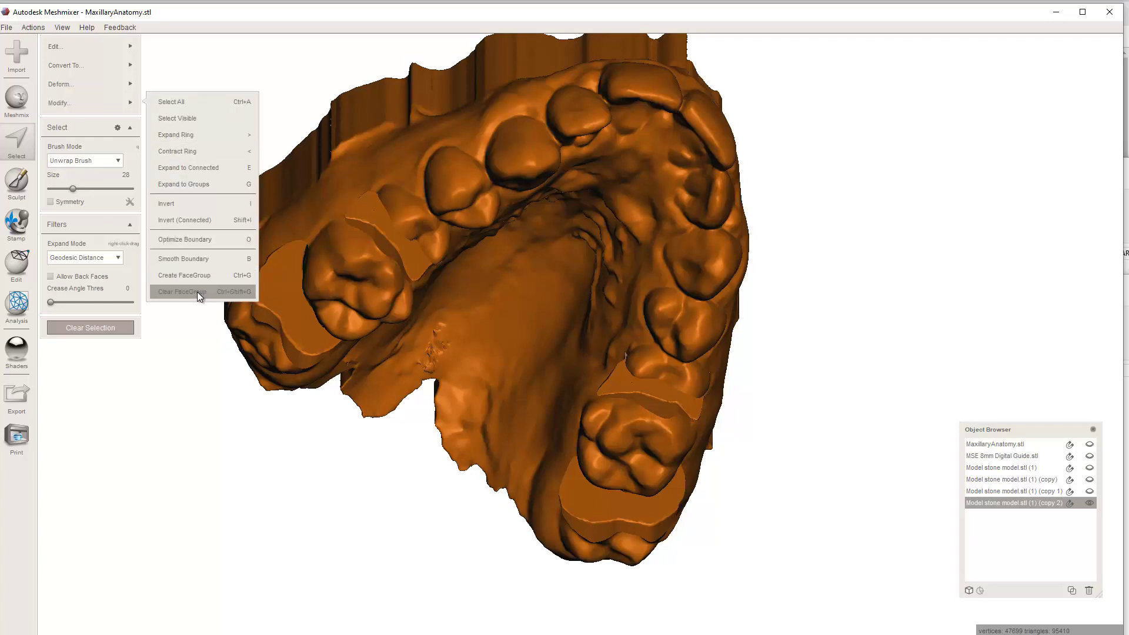
pyautogui.press('Escape')
pyautogui.moveTo(468, 456); pyautogui.dragTo(617, 223, button='right')
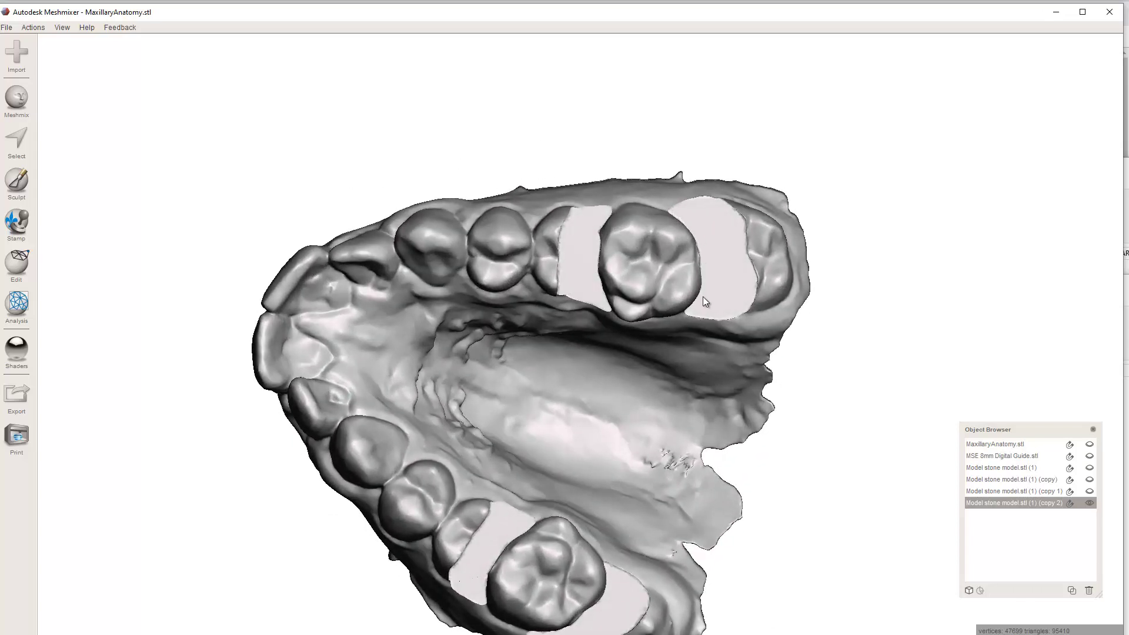
# - Inspect the flat band seats, briefly toggle MaxillaryAnatomy.stl, then show MSE 0mm Digital Guide.stl
pyautogui.moveTo(703, 301); pyautogui.dragTo(647, 376, button='right')
pyautogui.click(1088, 443)
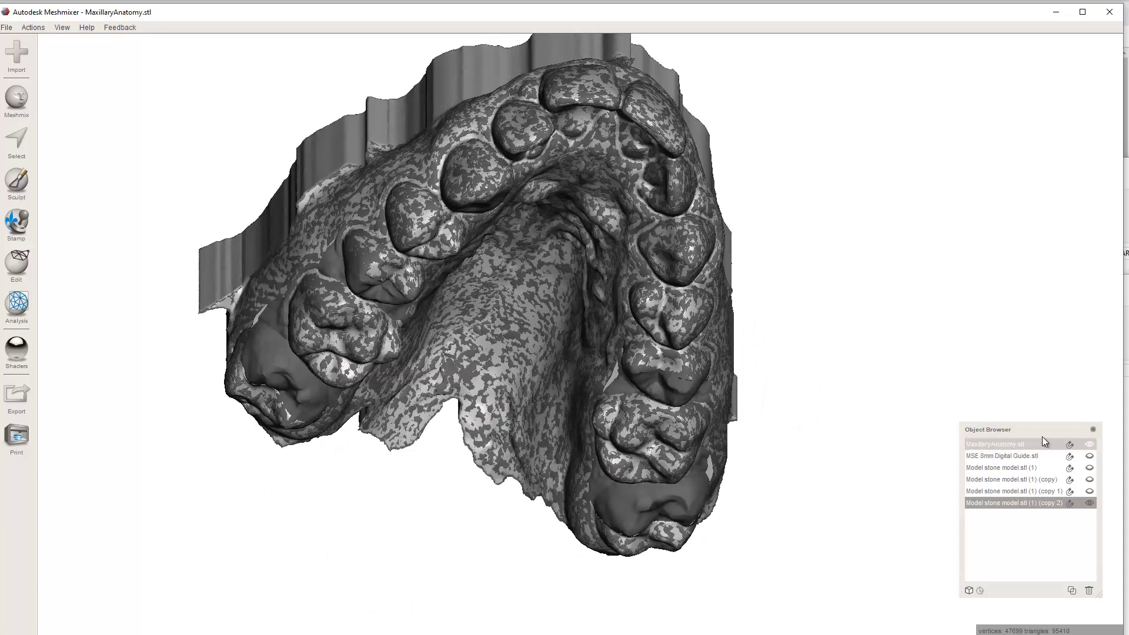
pyautogui.click(1090, 444)
pyautogui.click(1089, 455)
pyautogui.moveTo(735, 385); pyautogui.dragTo(547, 328, button='right')
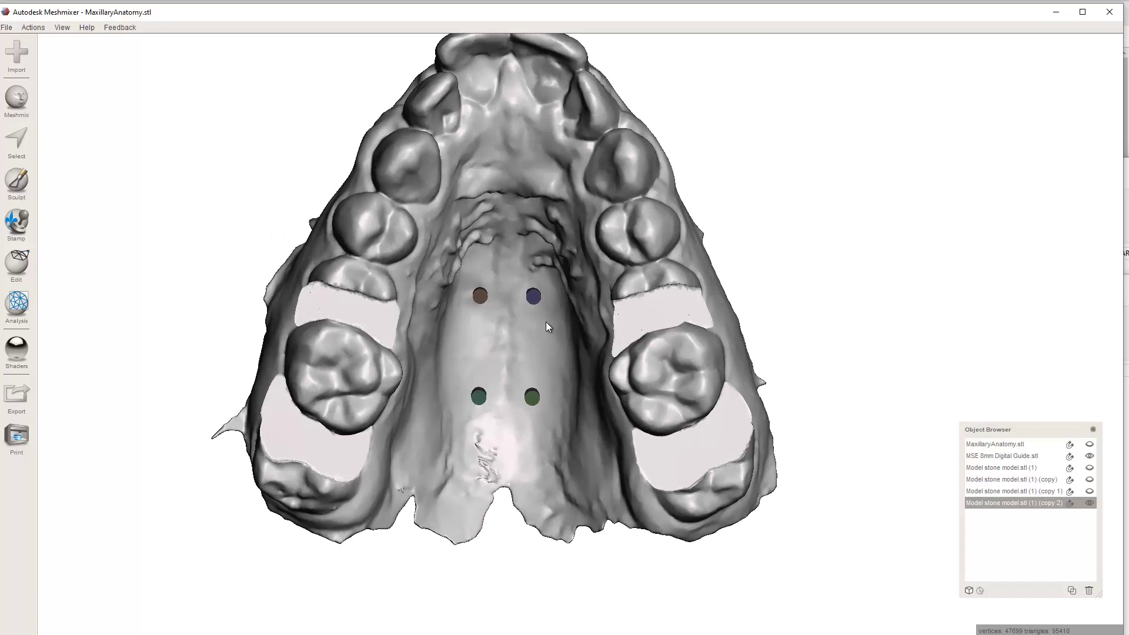